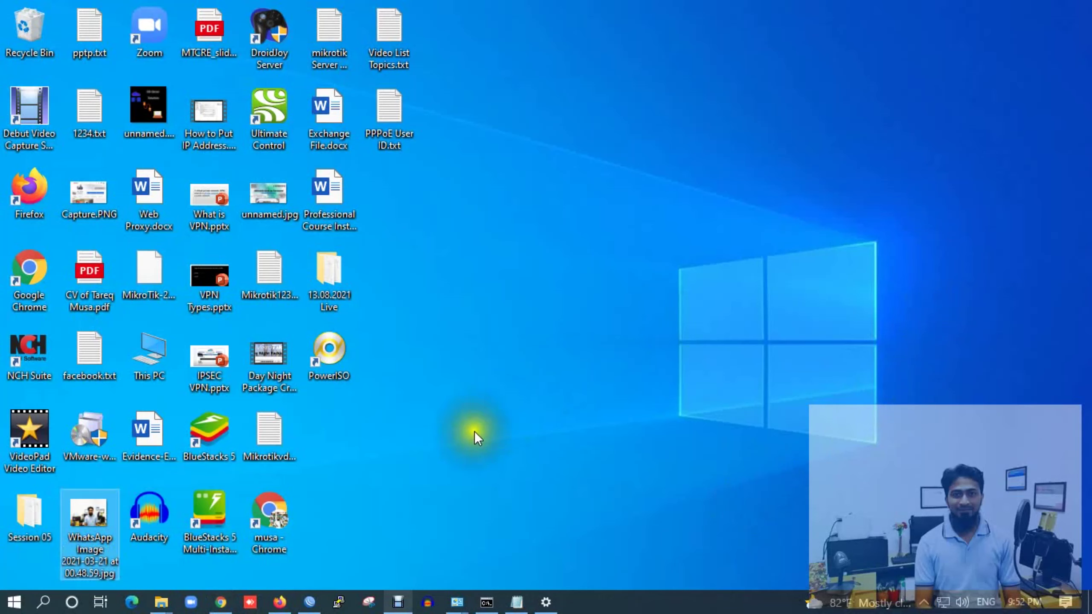
Bring the WinBox session for the hAP lite router to the front from the taskbar
click(309, 602)
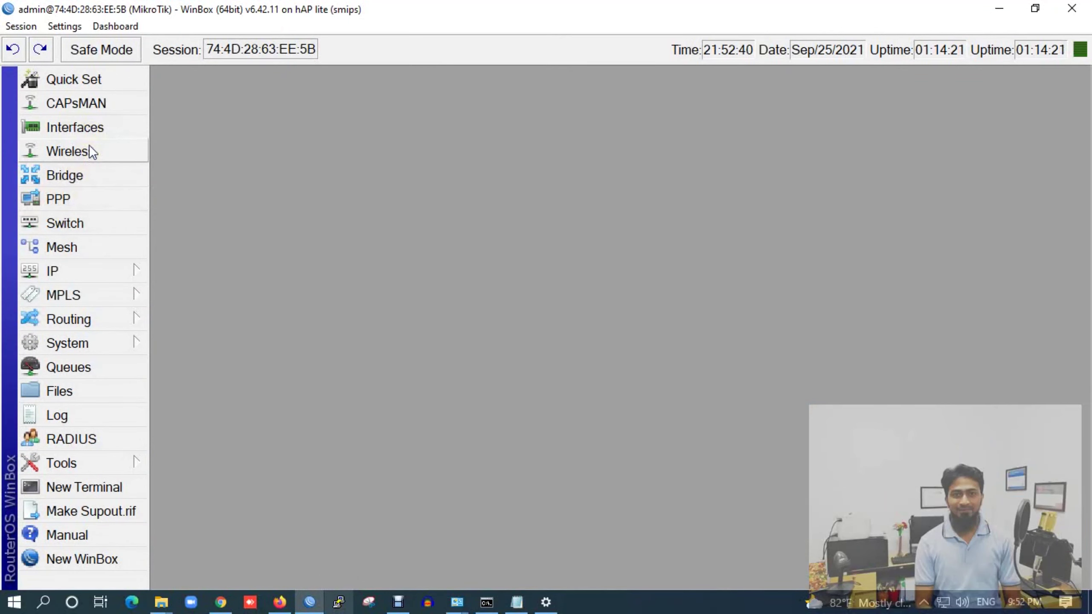
Open IP > Addresses and inspect the four entries, ending on 10.11.2.181 on pppoe-out1
click(116, 267)
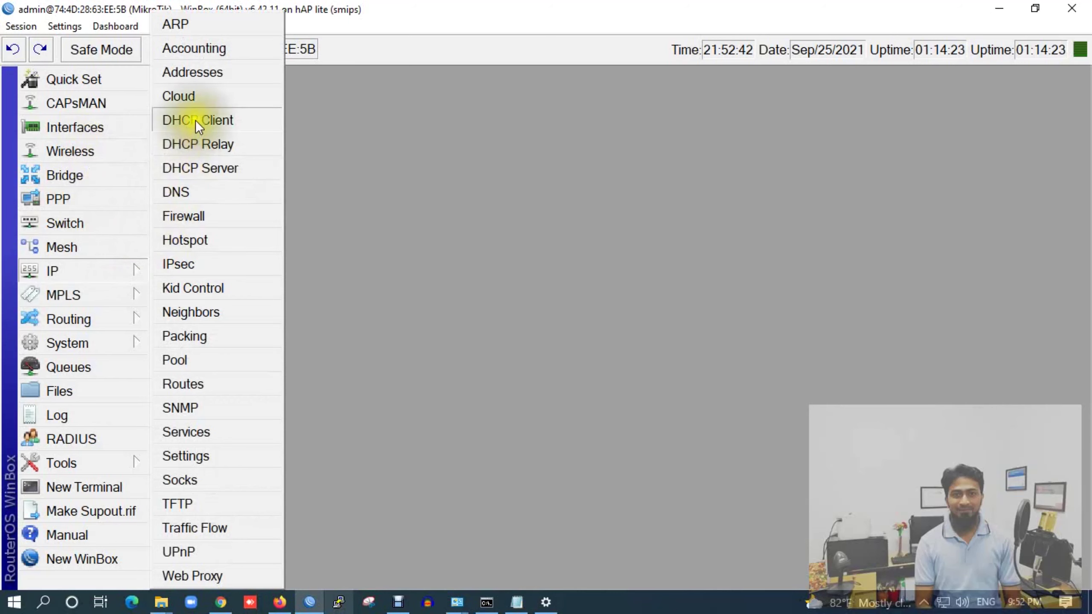
click(198, 74)
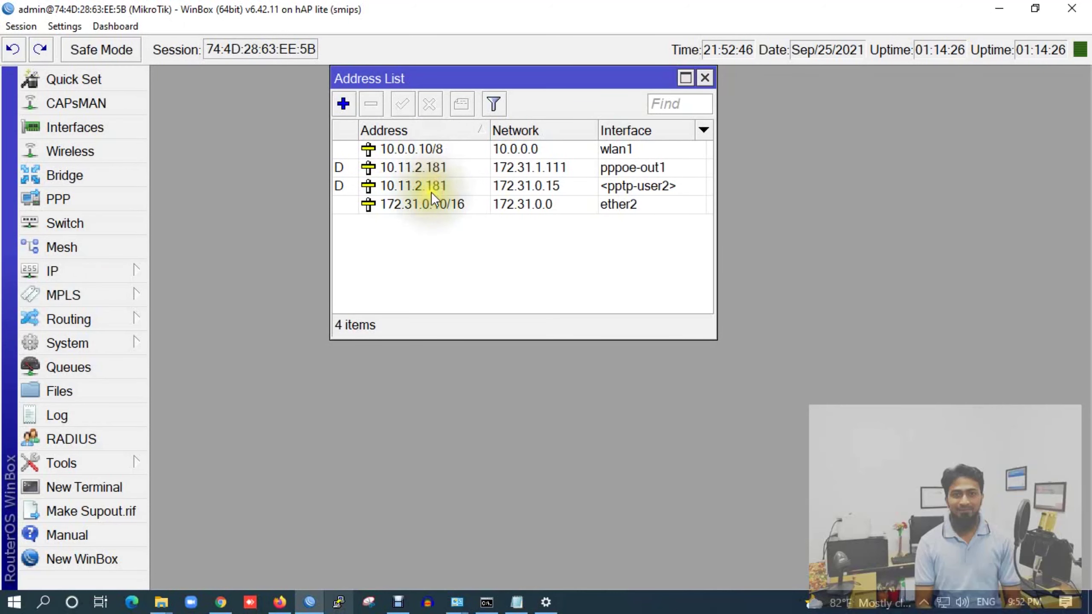
click(438, 166)
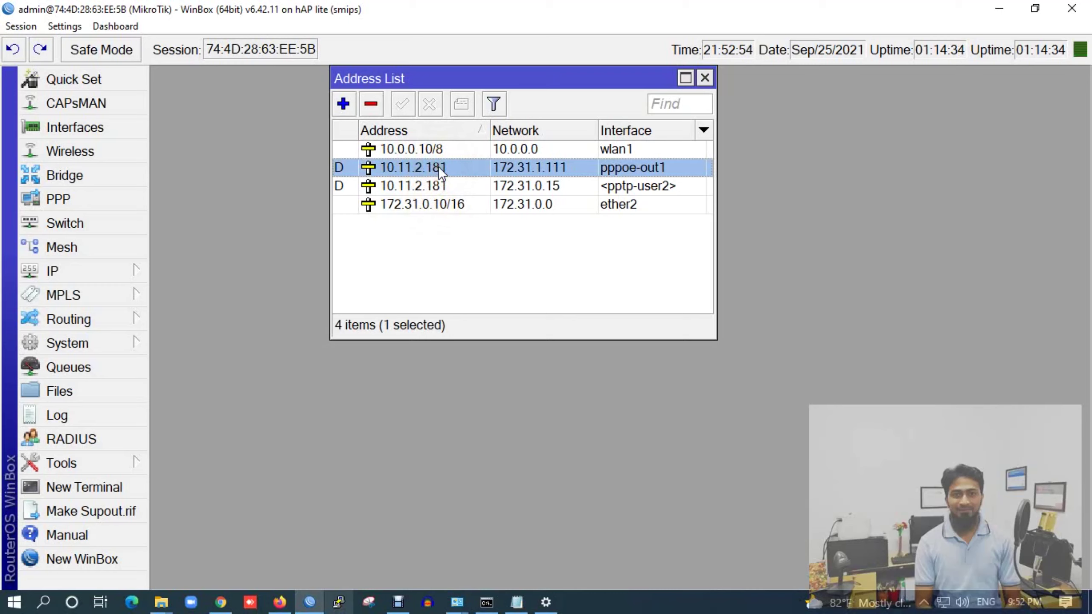
click(461, 150)
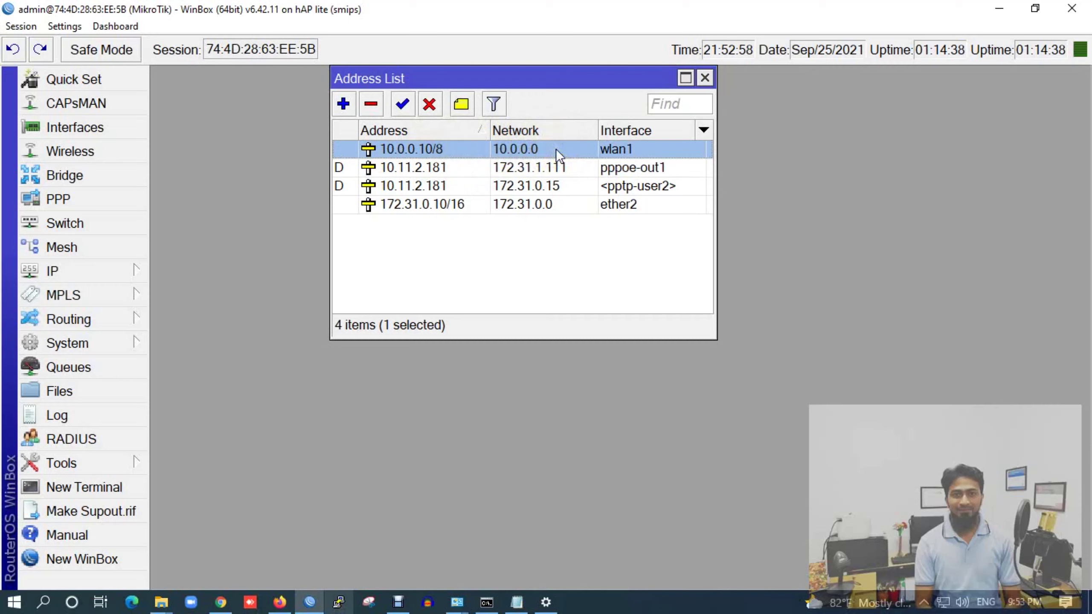
click(491, 205)
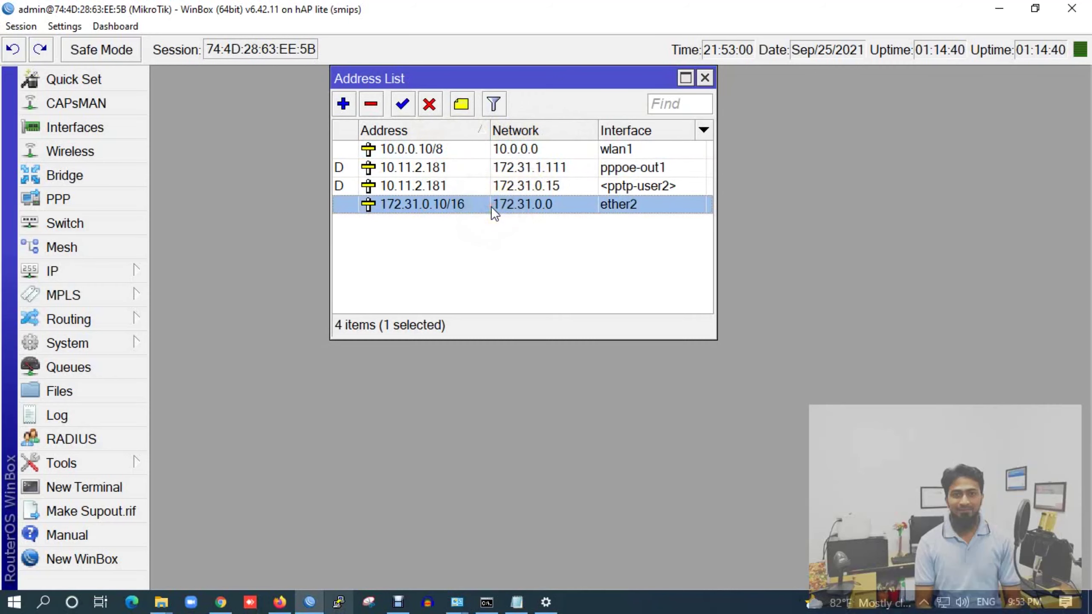
click(482, 186)
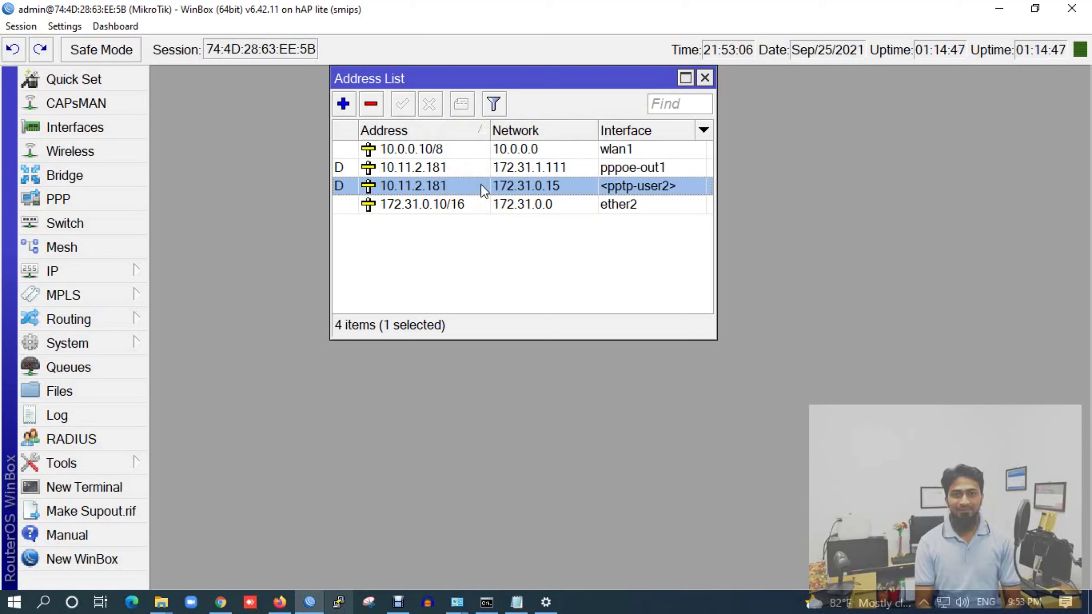
click(448, 164)
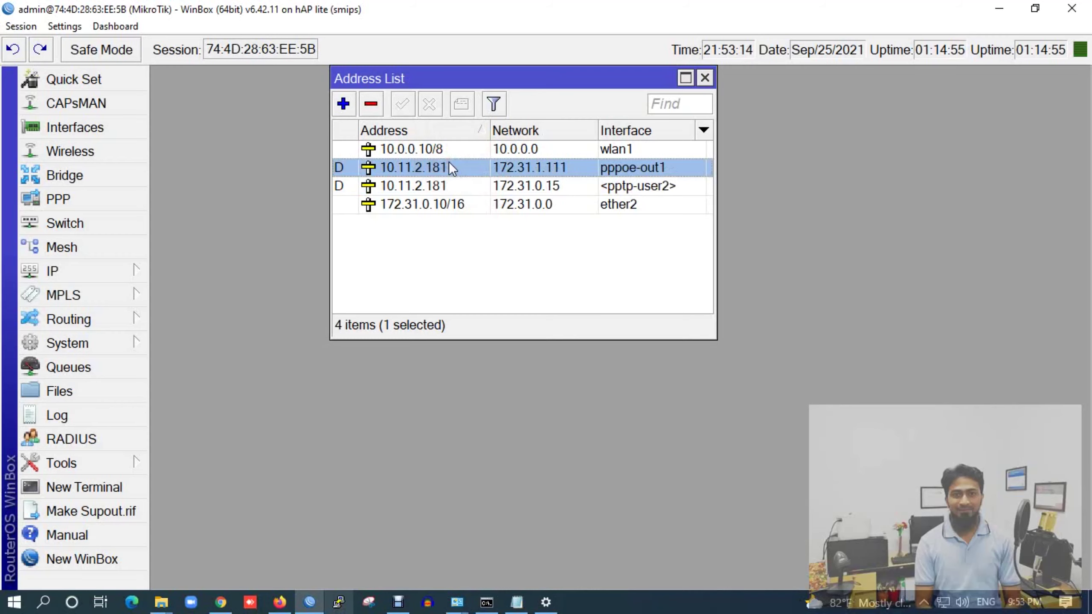
Check the noted local address in Notepad, hide it, and reopen the IP menu
click(518, 600)
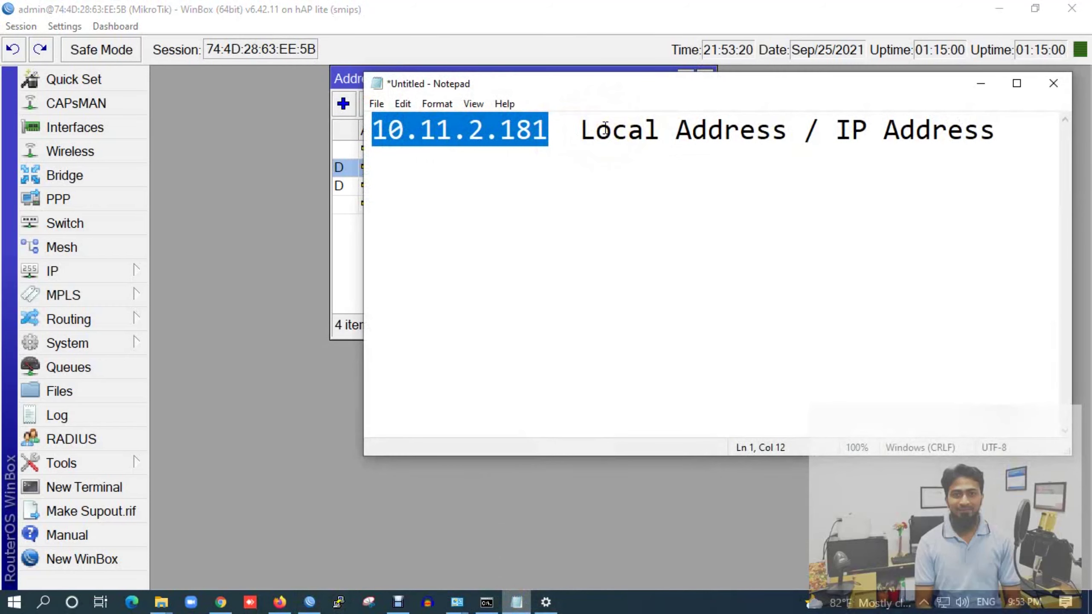
click(979, 84)
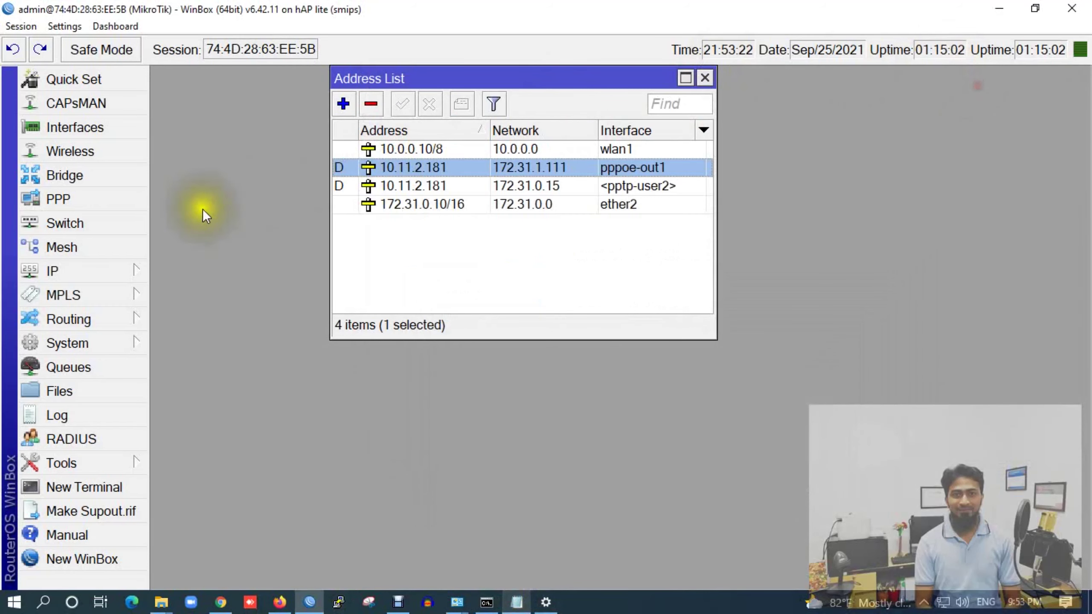
click(99, 251)
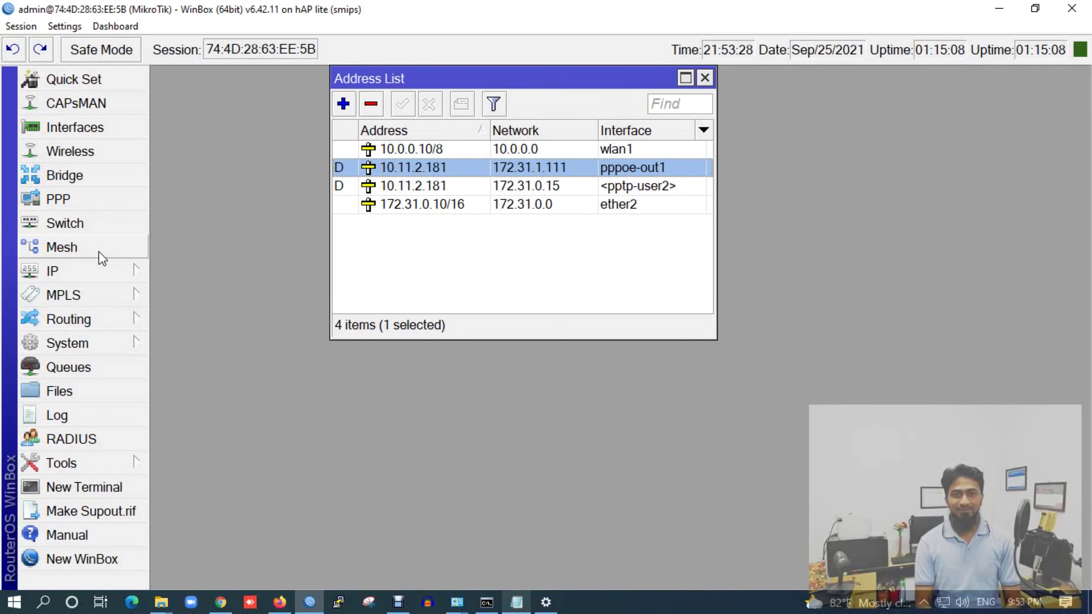
click(108, 270)
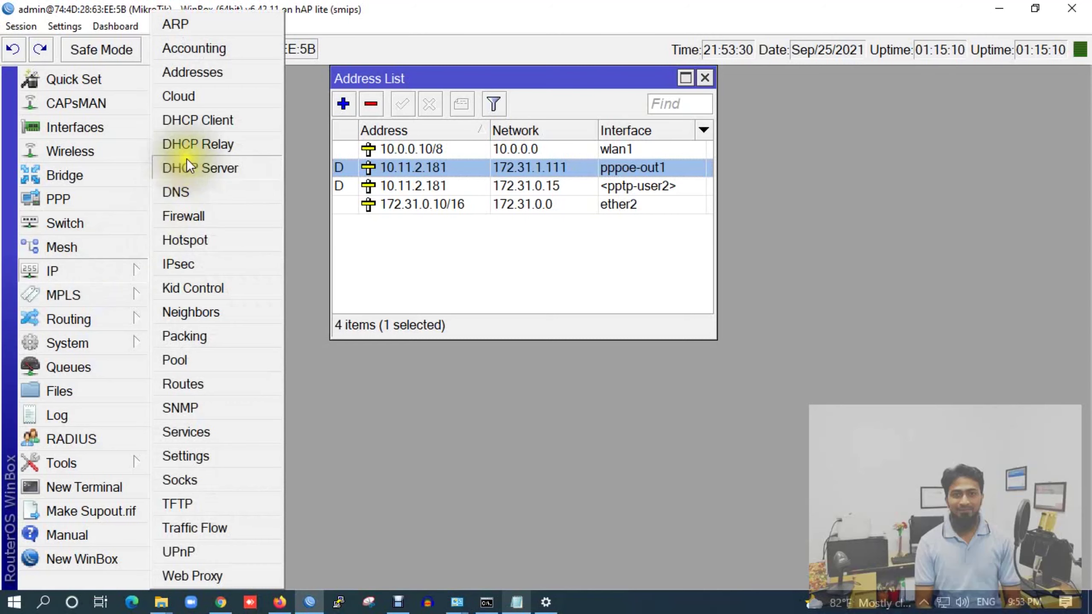
Create IP pool L2TP_User covering 192.168.0.10-192.168.0.20
click(179, 361)
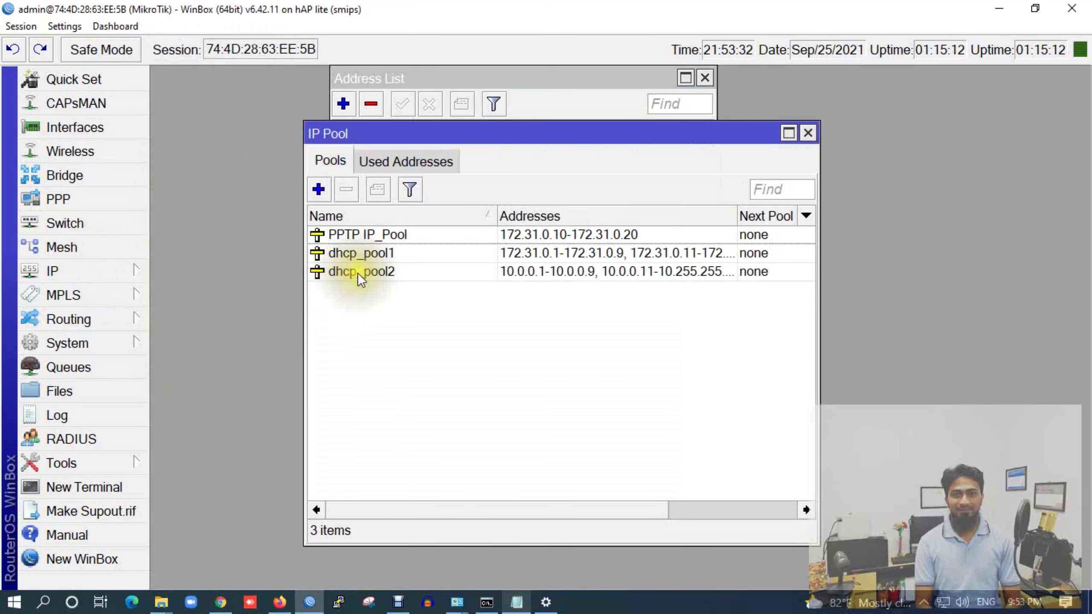
click(318, 190)
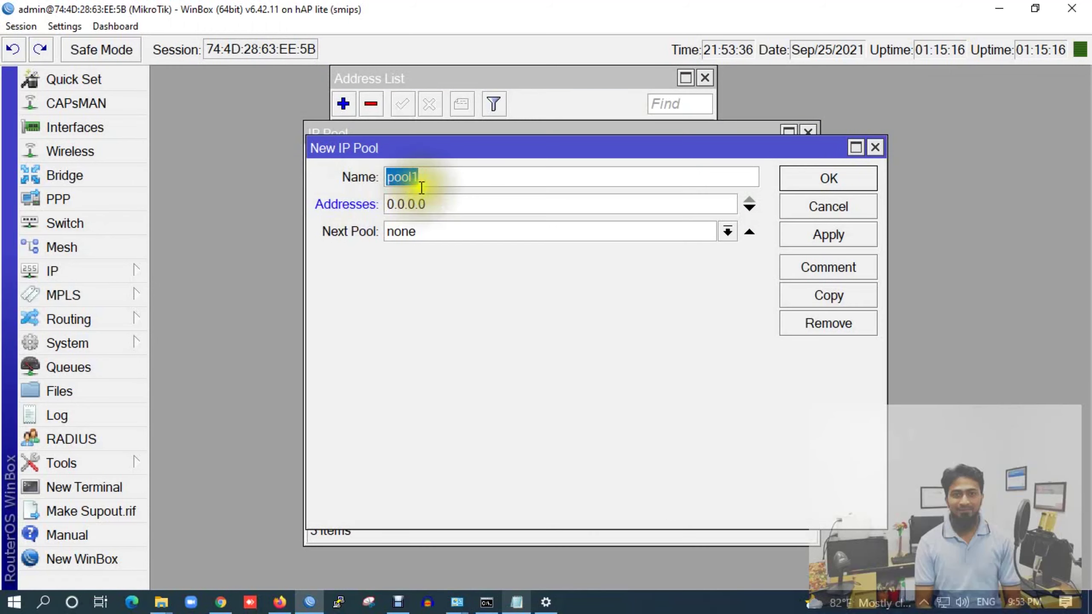
text(L2)
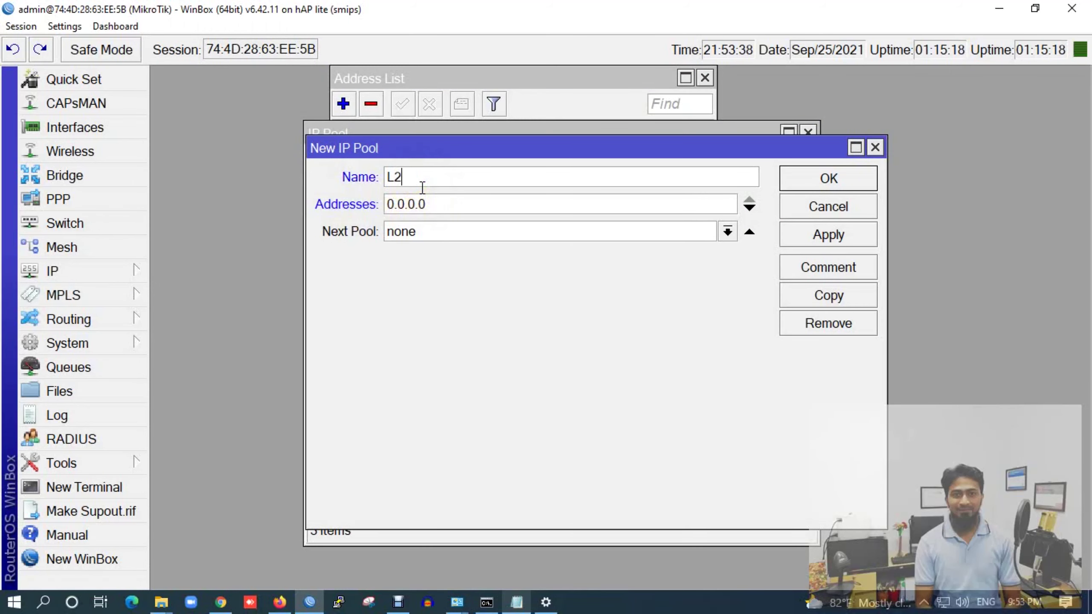
text(TP_User)
double_click(428, 204)
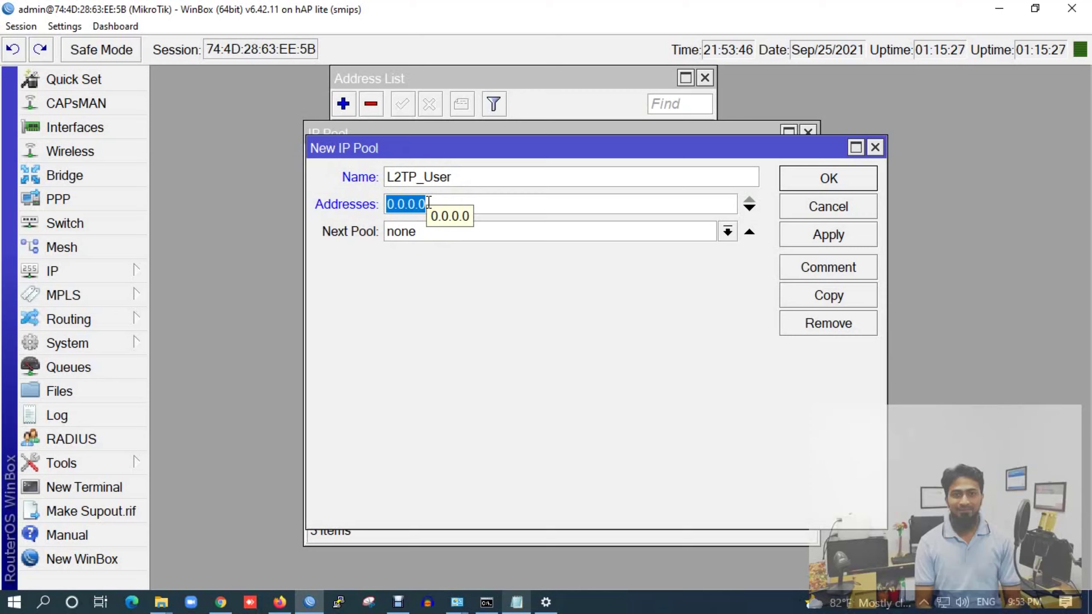
text(192.168.0.10-192.168)
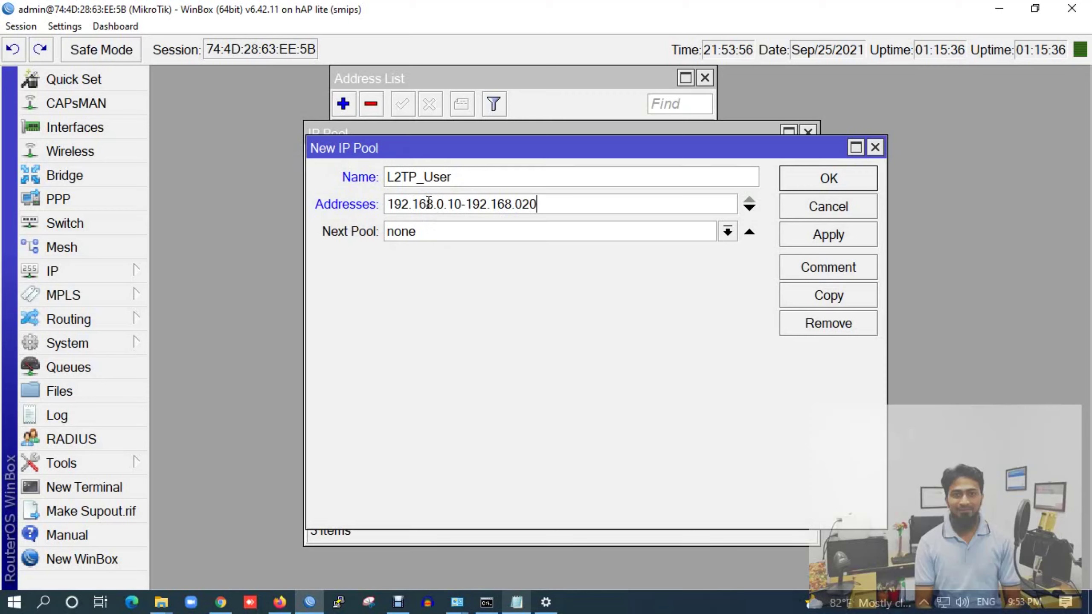
key(BackSpace)
key(BackSpace)
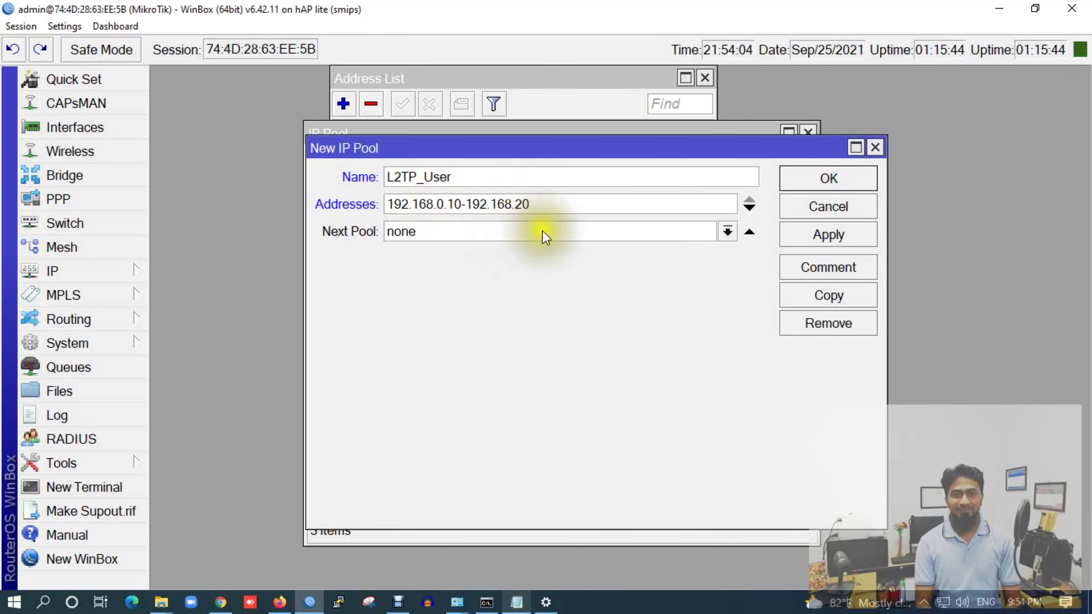
click(816, 232)
click(821, 180)
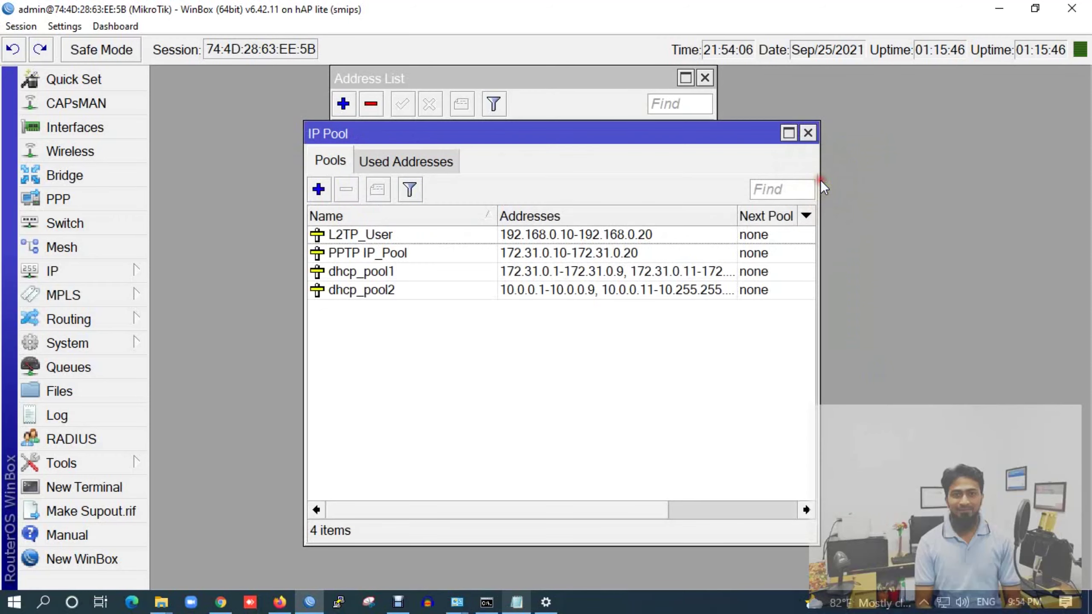
click(370, 234)
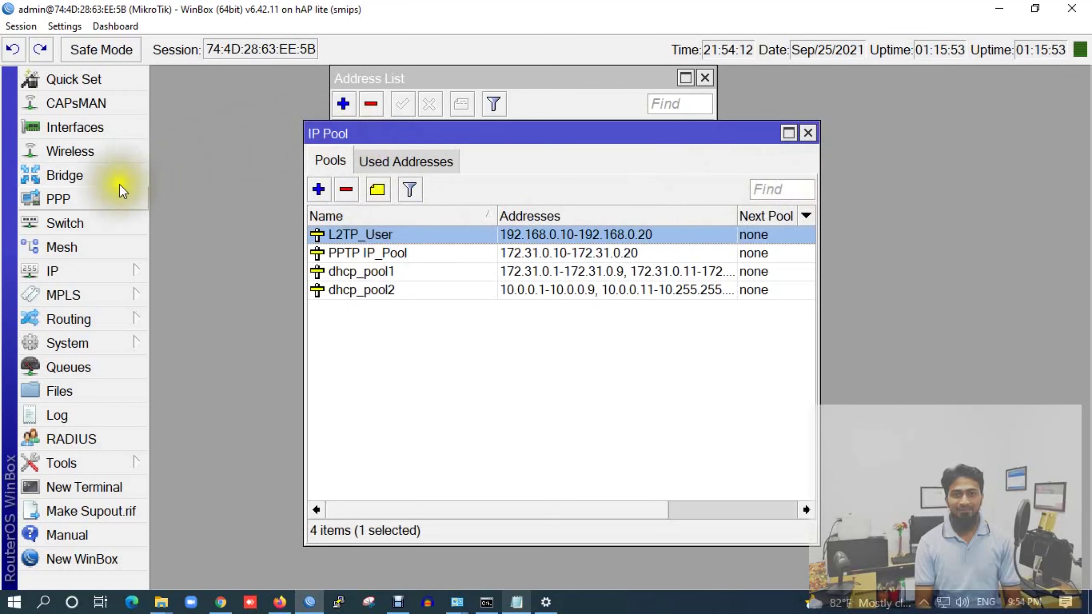
Add an L2TP Server Binding interface named l2tp-in1 in PPP Interfaces
click(88, 199)
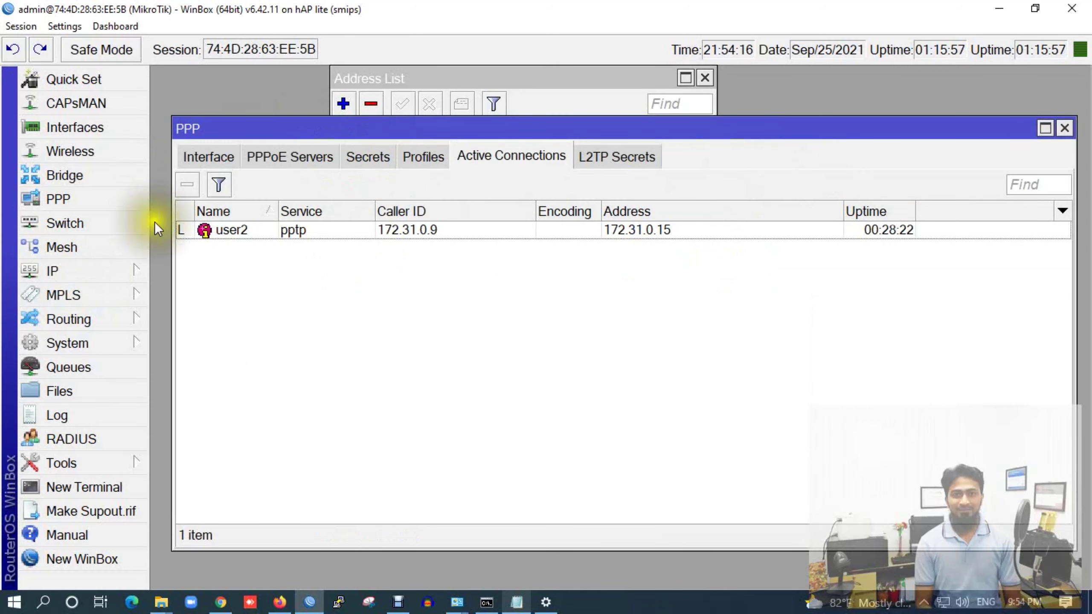
click(204, 154)
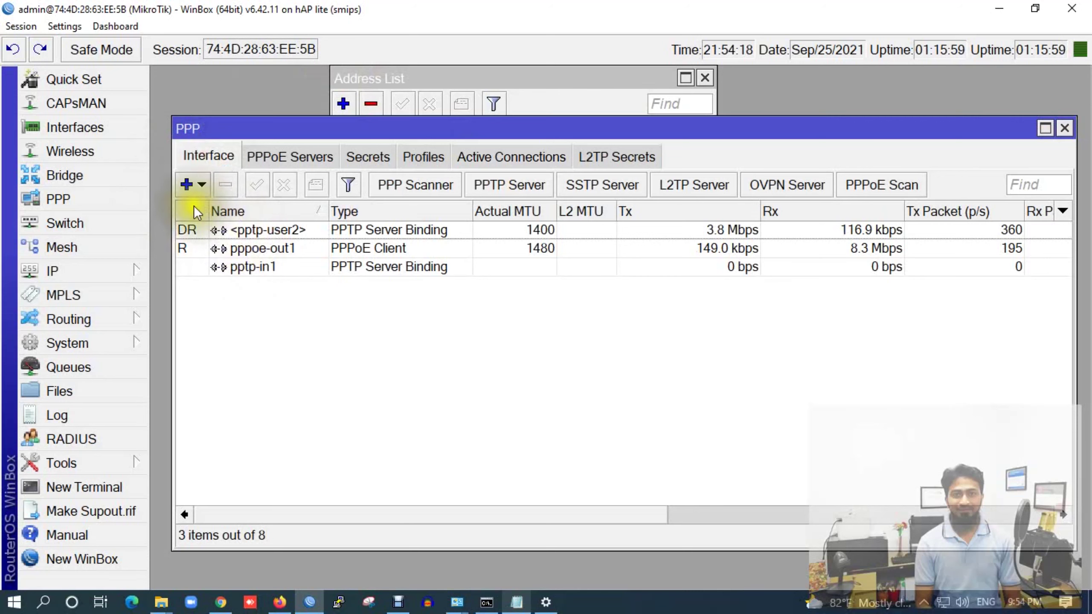
click(189, 185)
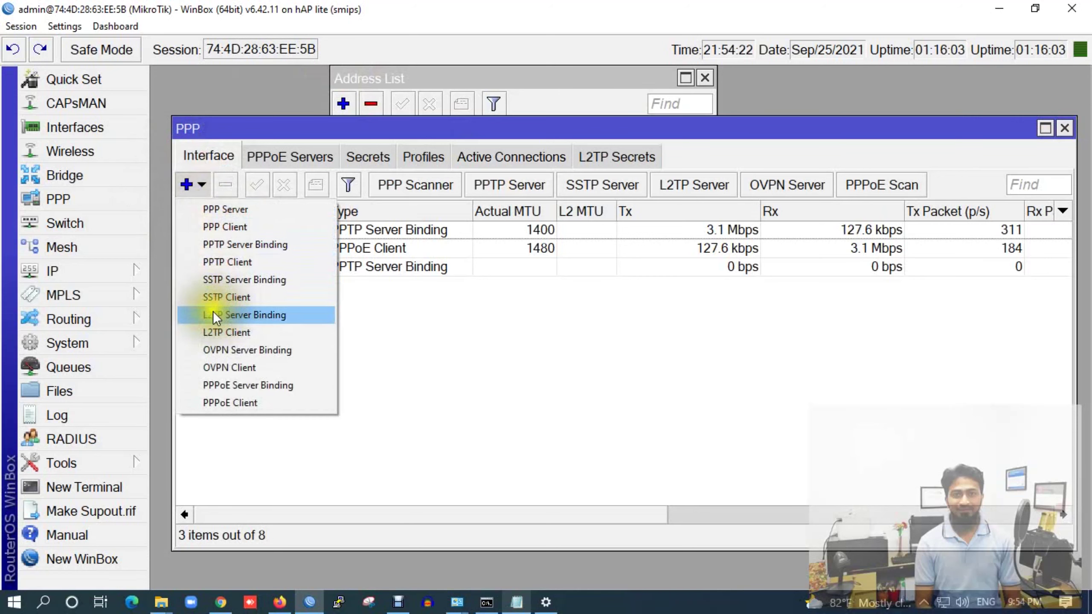
click(224, 313)
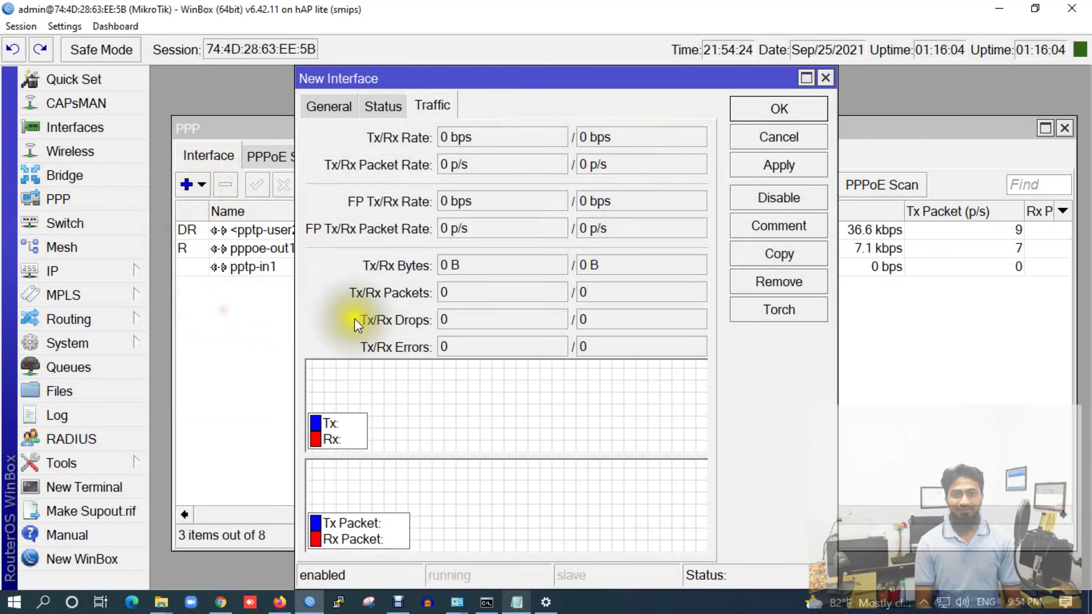
click(315, 103)
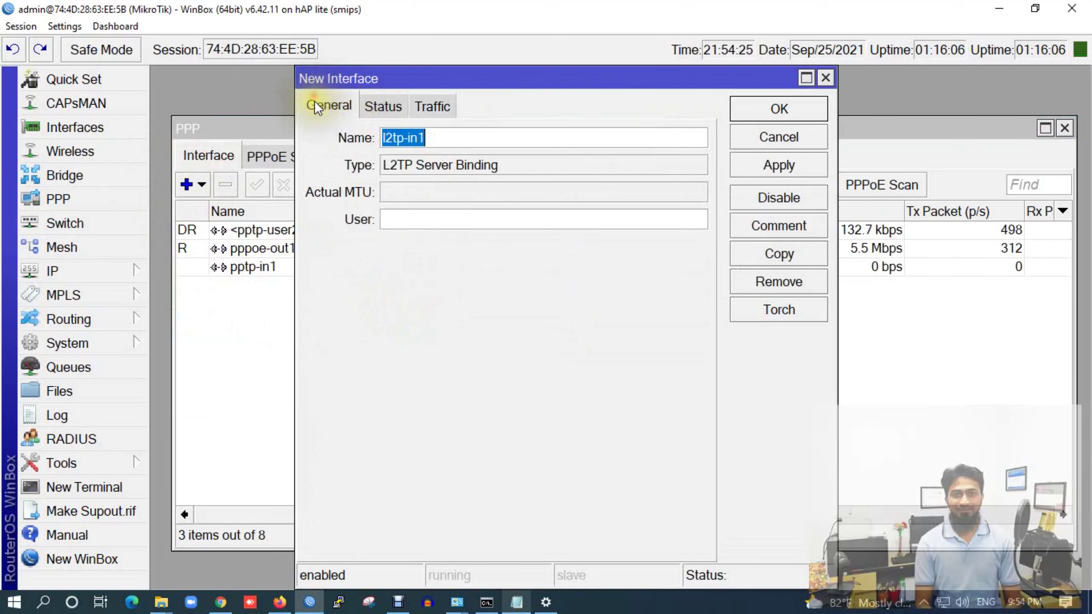
click(766, 165)
click(767, 108)
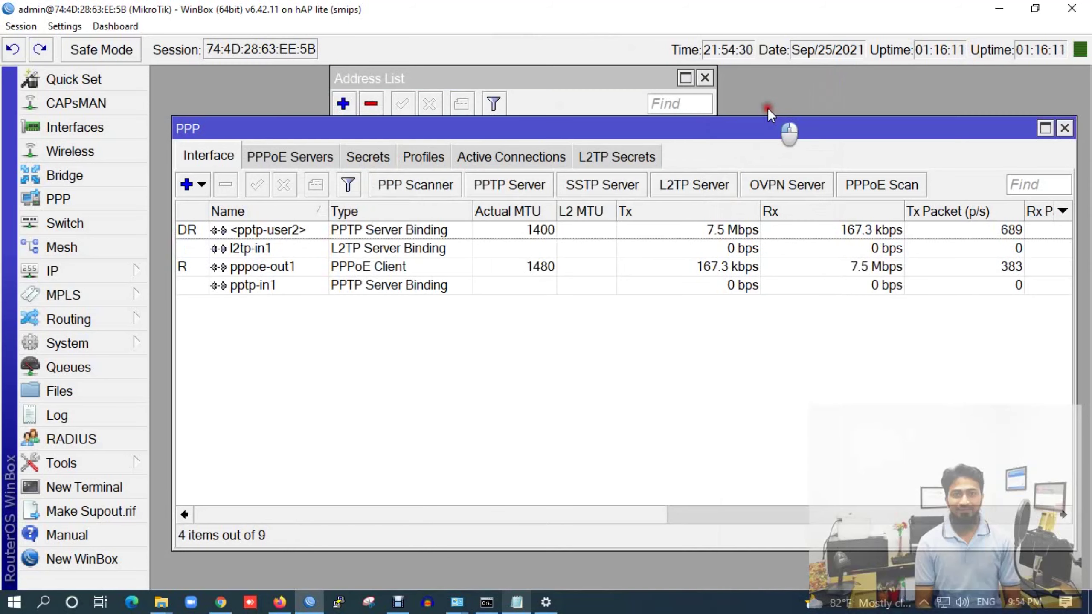
click(263, 248)
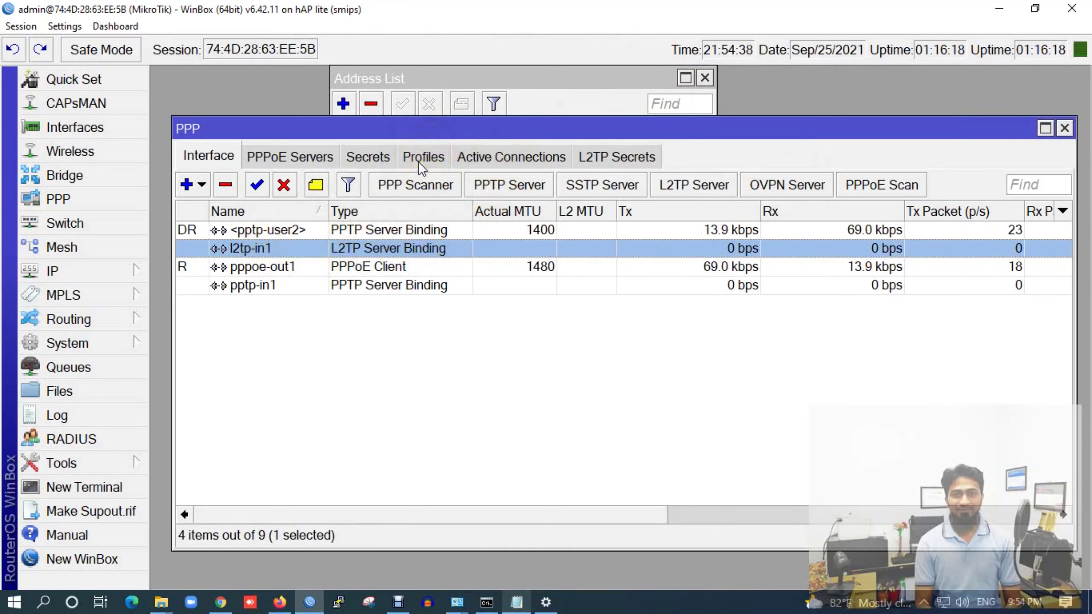
Enable and apply the L2TP server, keeping default-encryption as its default profile
click(682, 185)
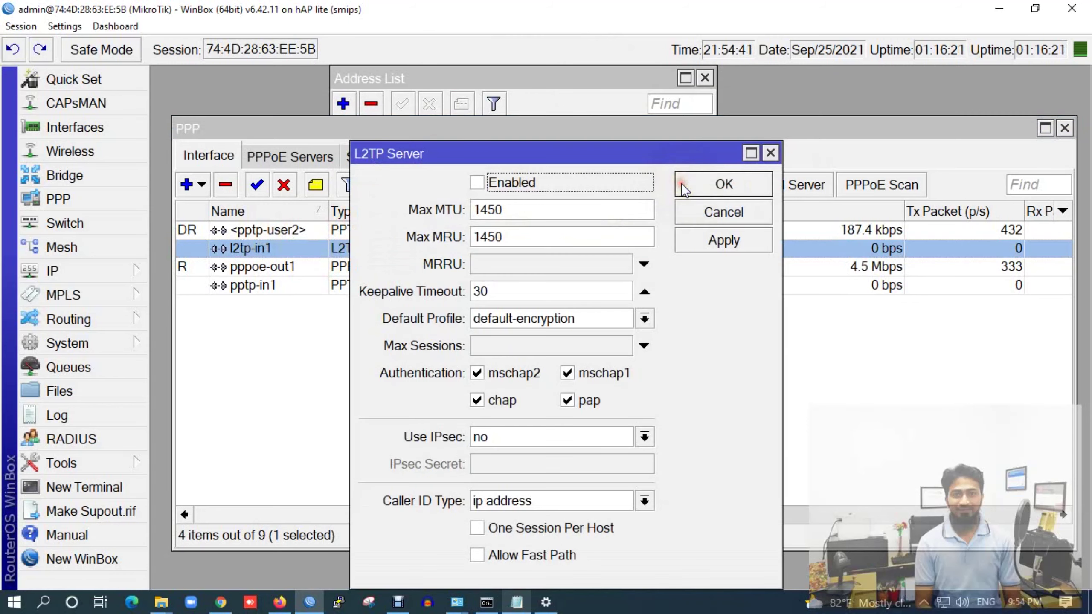
click(479, 182)
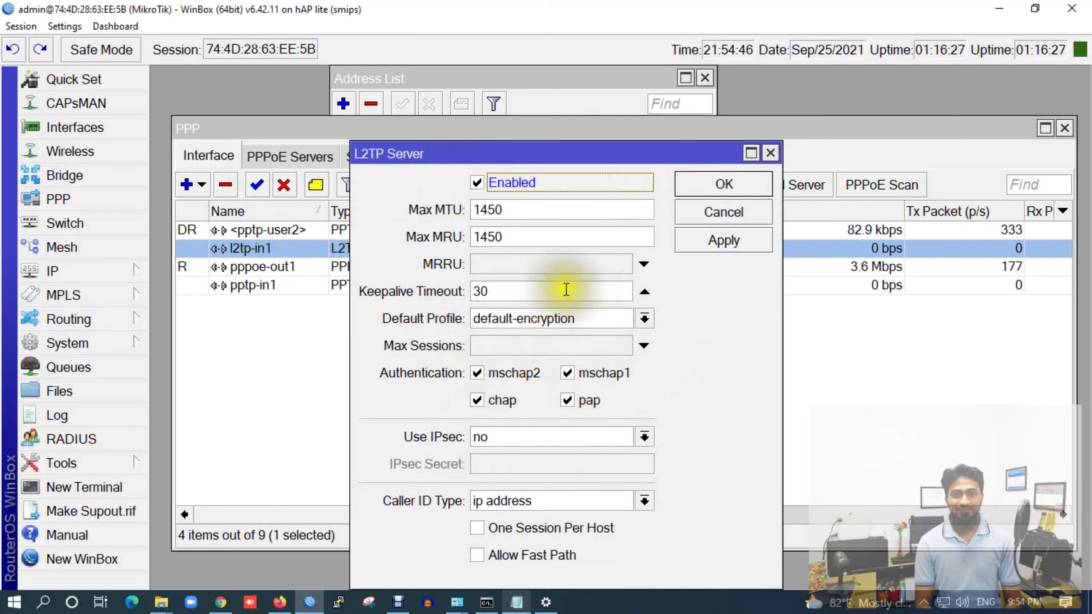
click(722, 239)
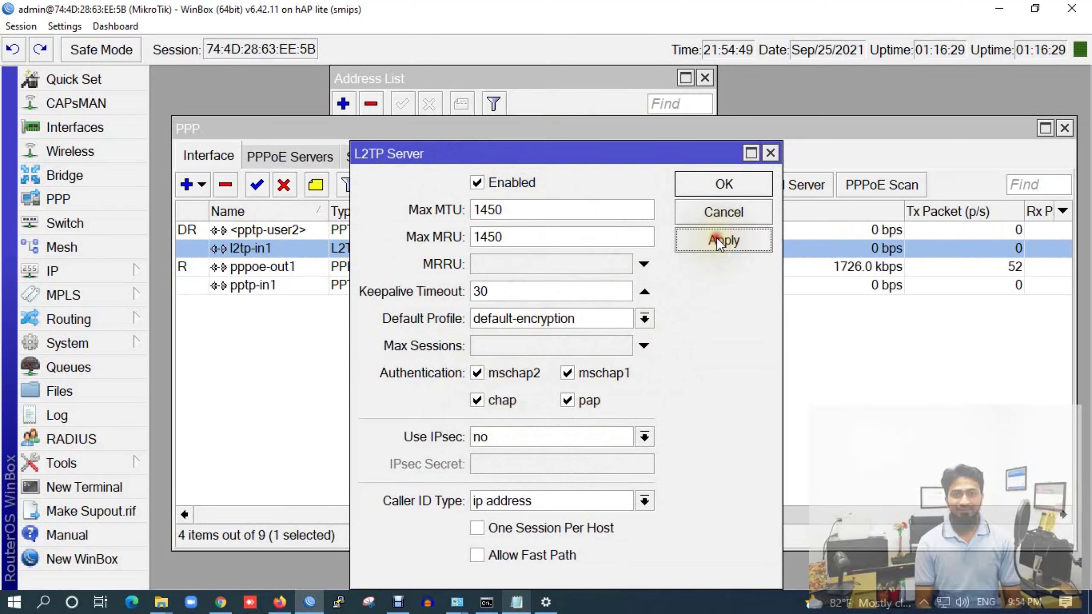
click(639, 317)
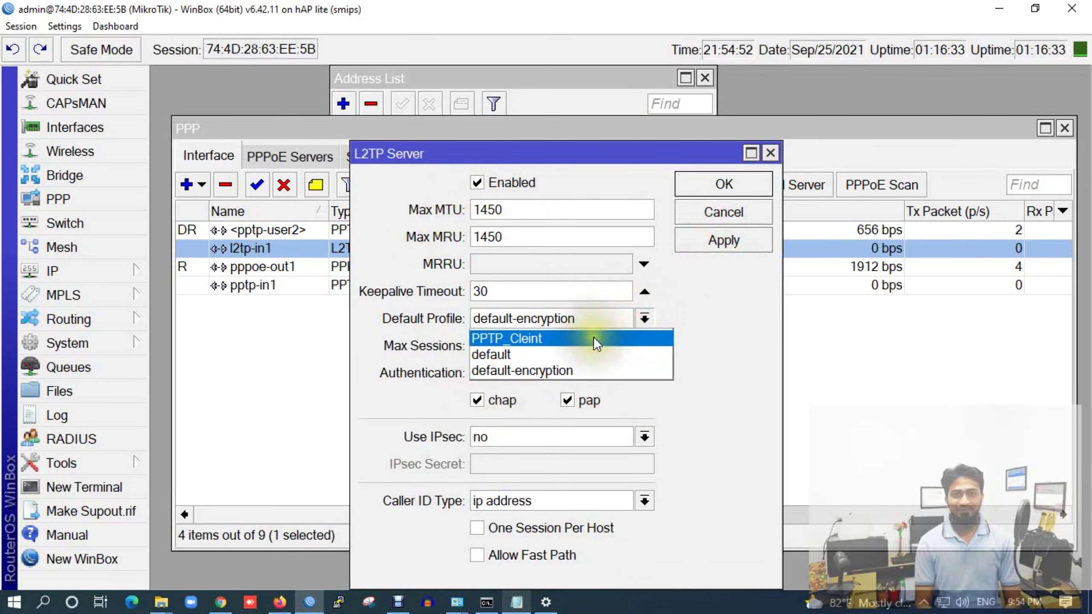
click(590, 148)
drag(452, 148, 107, 153)
drag(585, 124, 713, 133)
Create PPP profile L2TP_Profile with local address 10.11.2.181 pasted from the notes
click(544, 165)
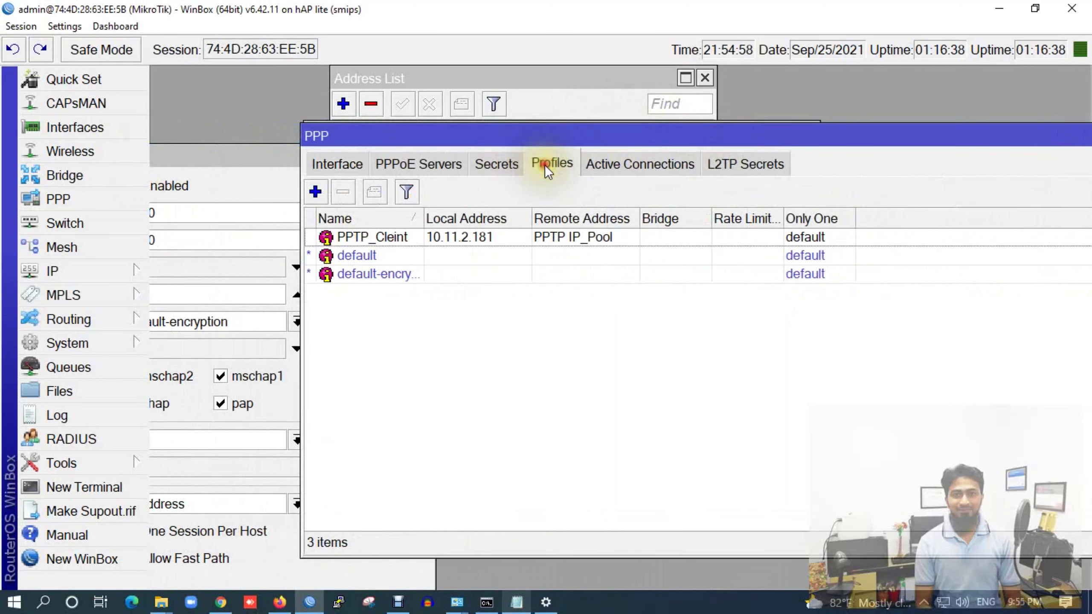
click(316, 197)
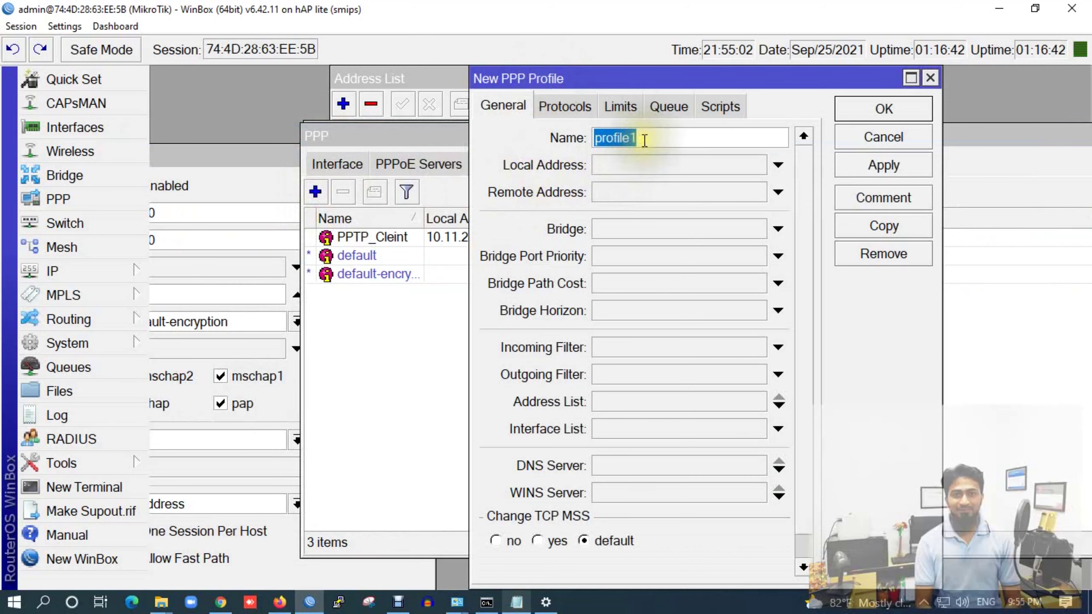
text(L2TP)
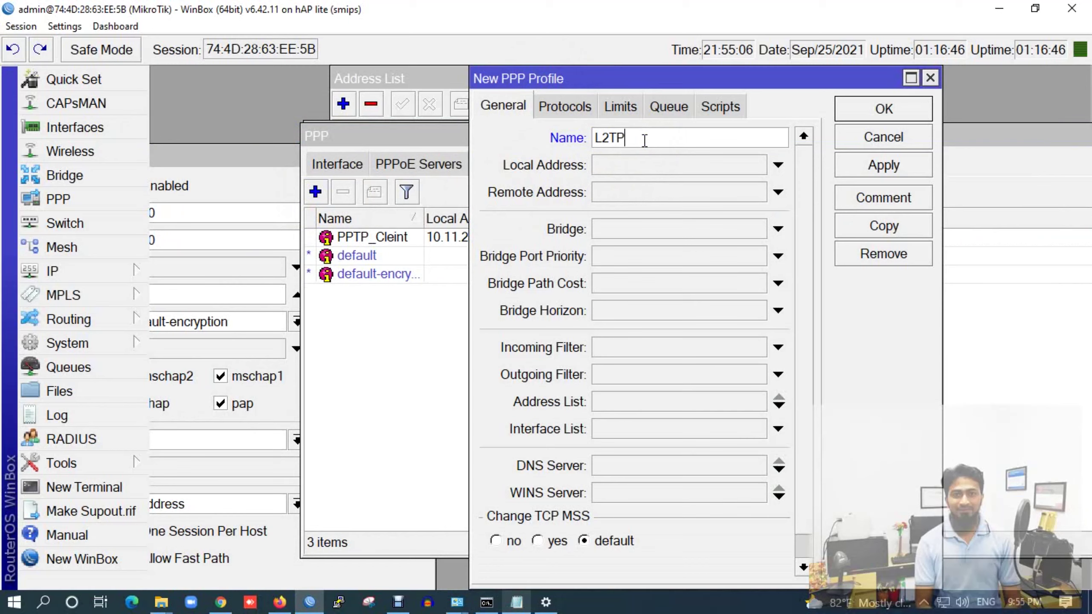
text(_Profile)
click(690, 165)
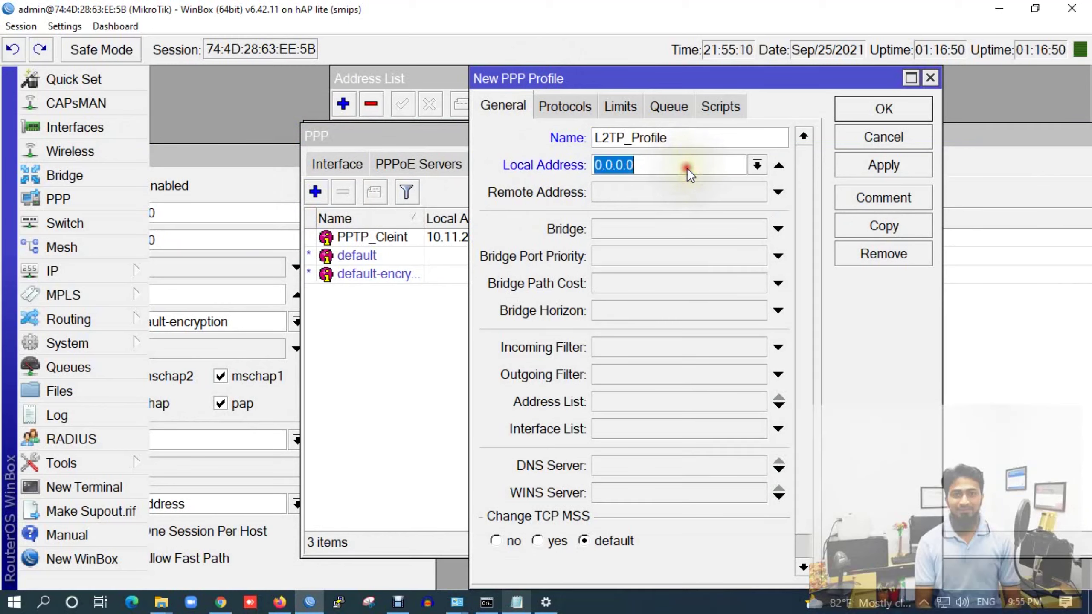
click(516, 603)
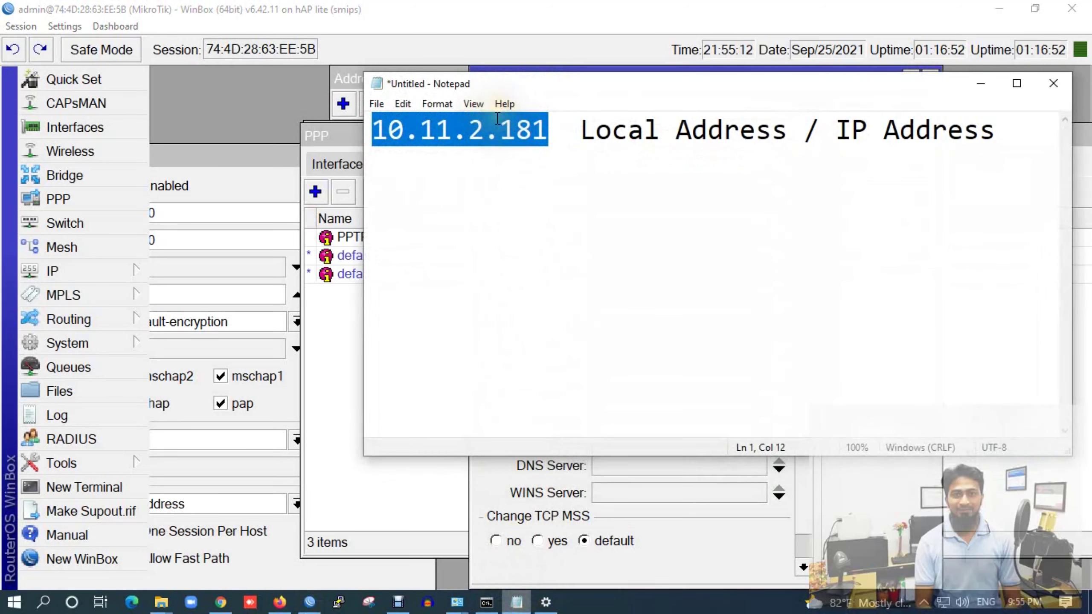
click(983, 84)
text(10.11.2.181)
Set the profile's remote pool to L2TP_User and DNS servers 8.8.8.8 and 1.1.1.1, then save
click(619, 187)
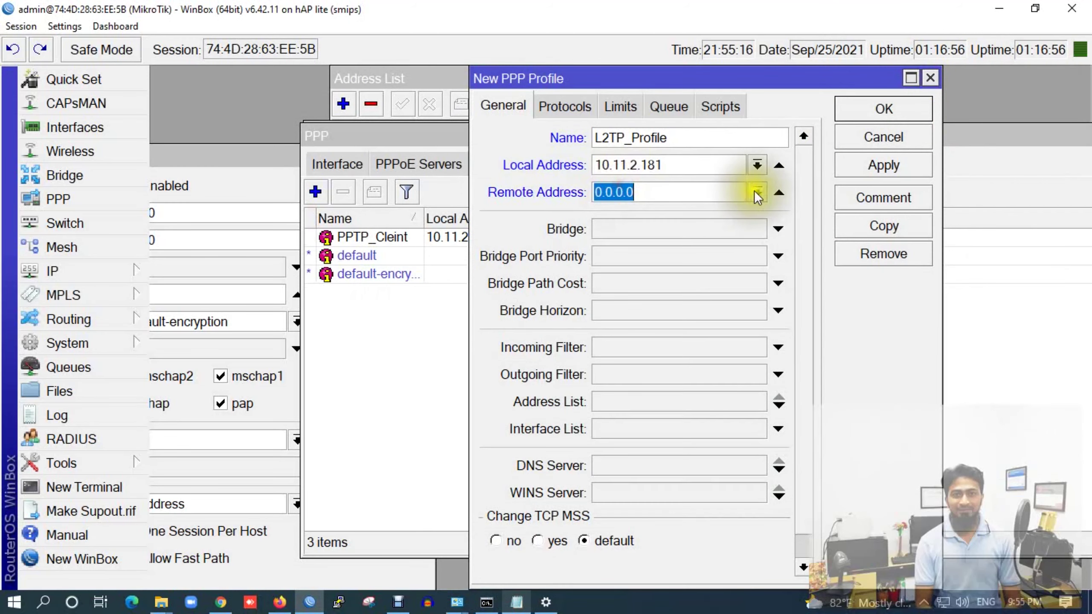
click(756, 191)
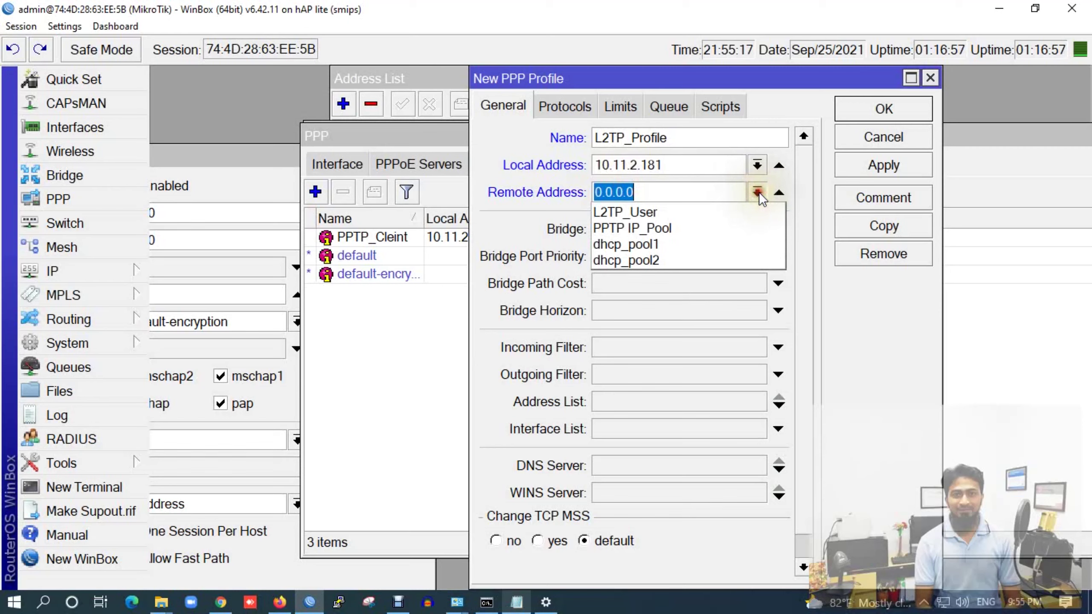
click(641, 210)
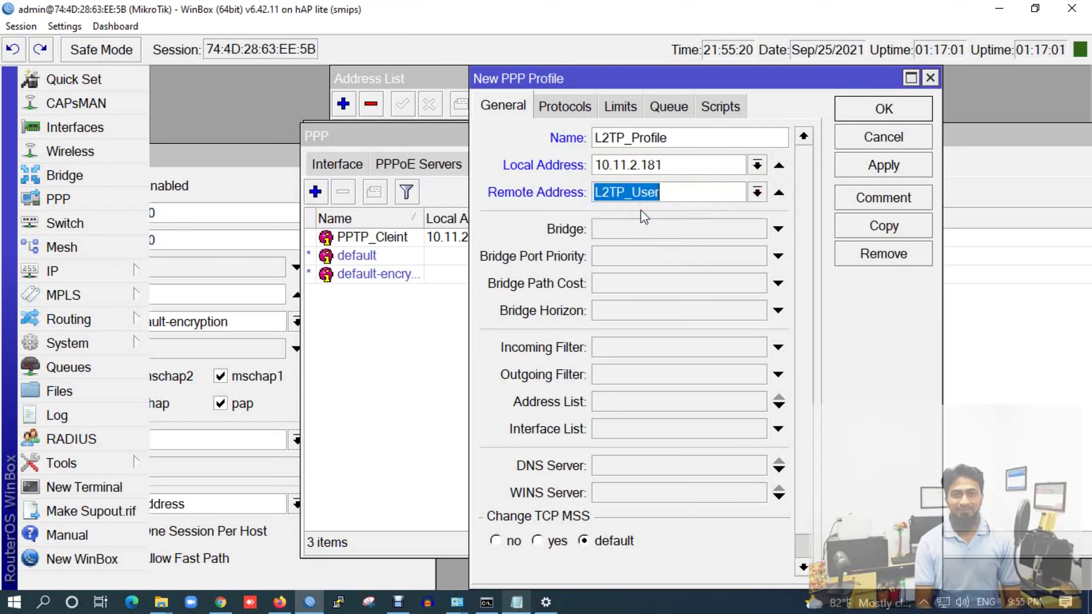
click(611, 465)
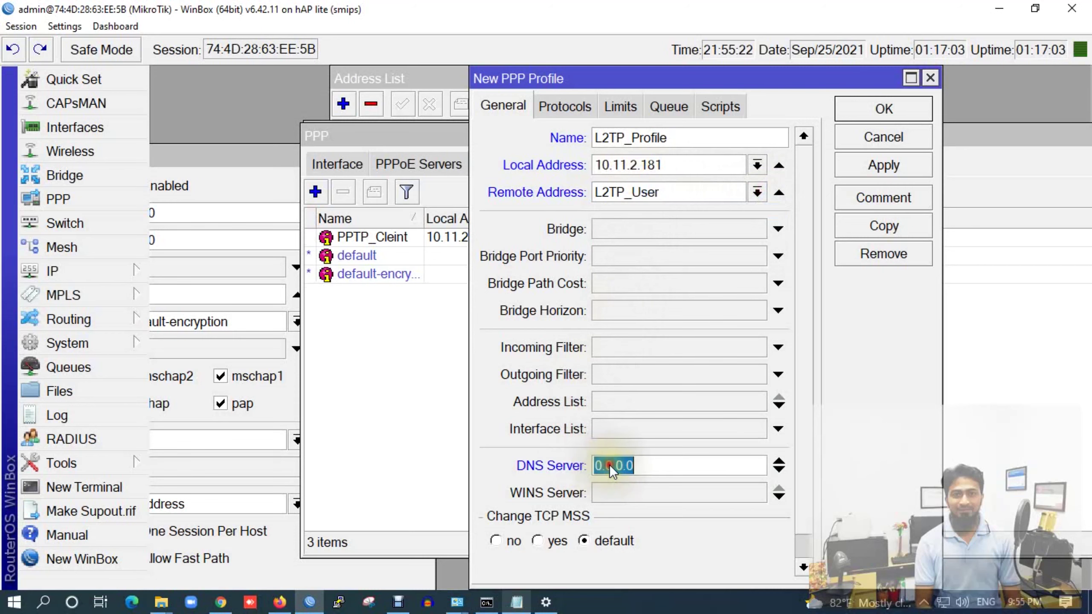
text(8.8.8.8)
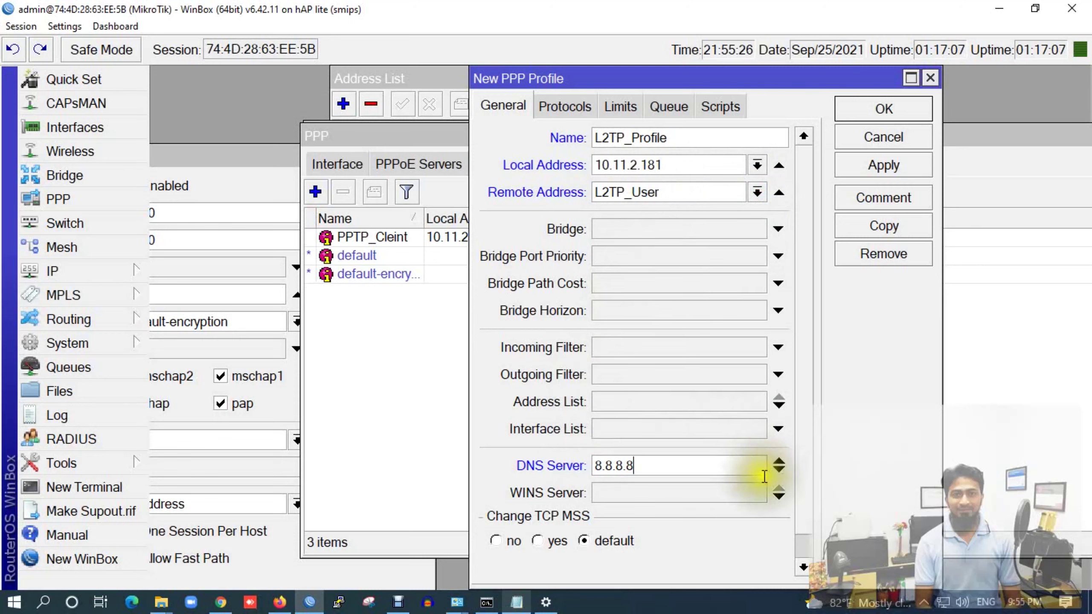
click(777, 470)
text(1.1.1.1)
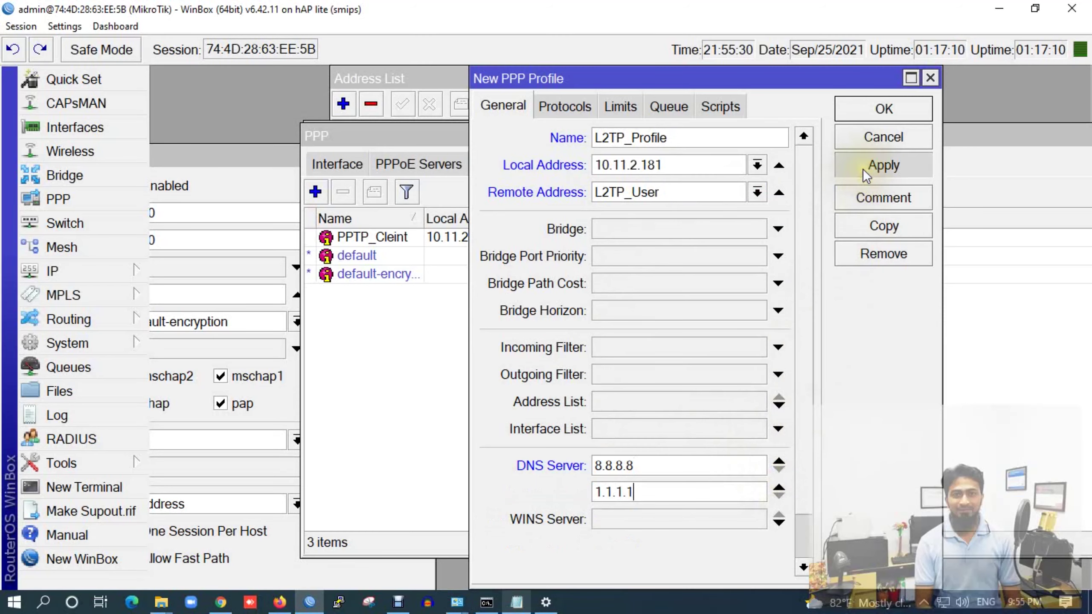
click(883, 165)
click(881, 113)
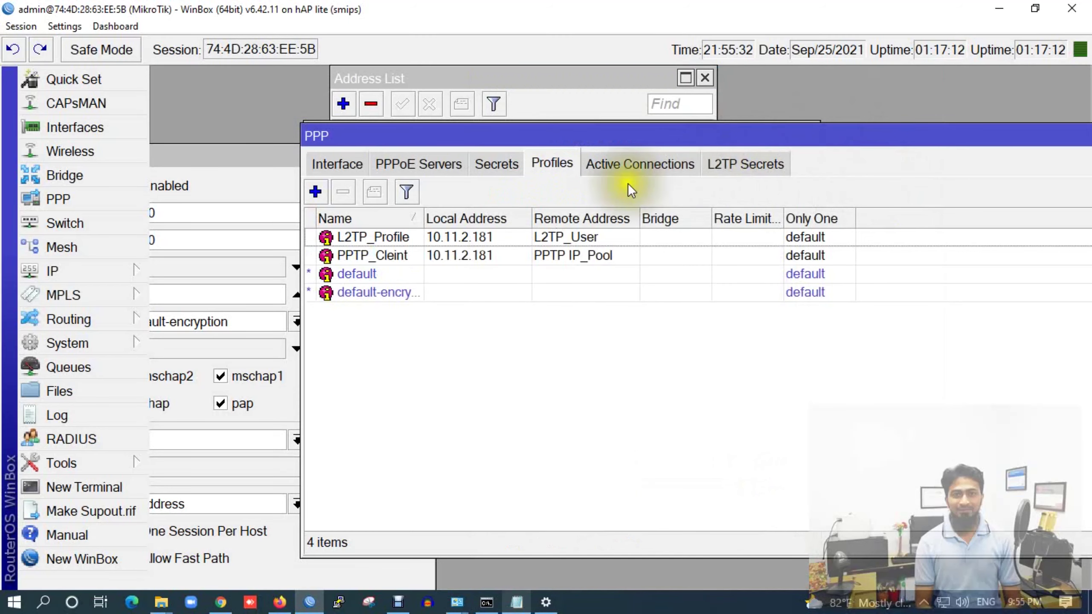
Set the L2TP server's default profile to L2TP_Profile, Use IPsec to yes, and enter the IPsec secret
drag(223, 157, 492, 133)
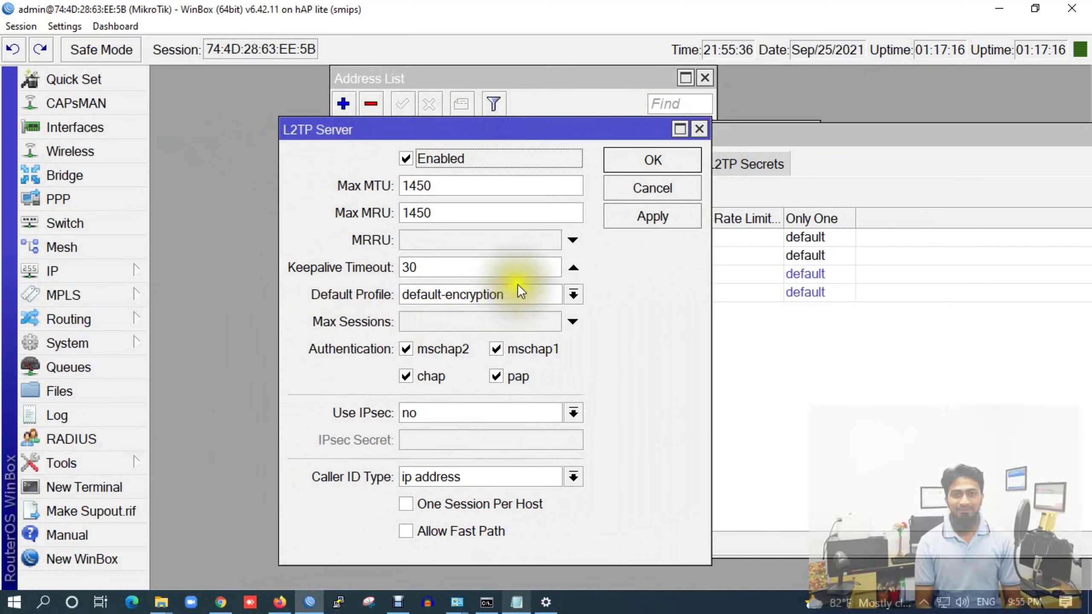
click(574, 294)
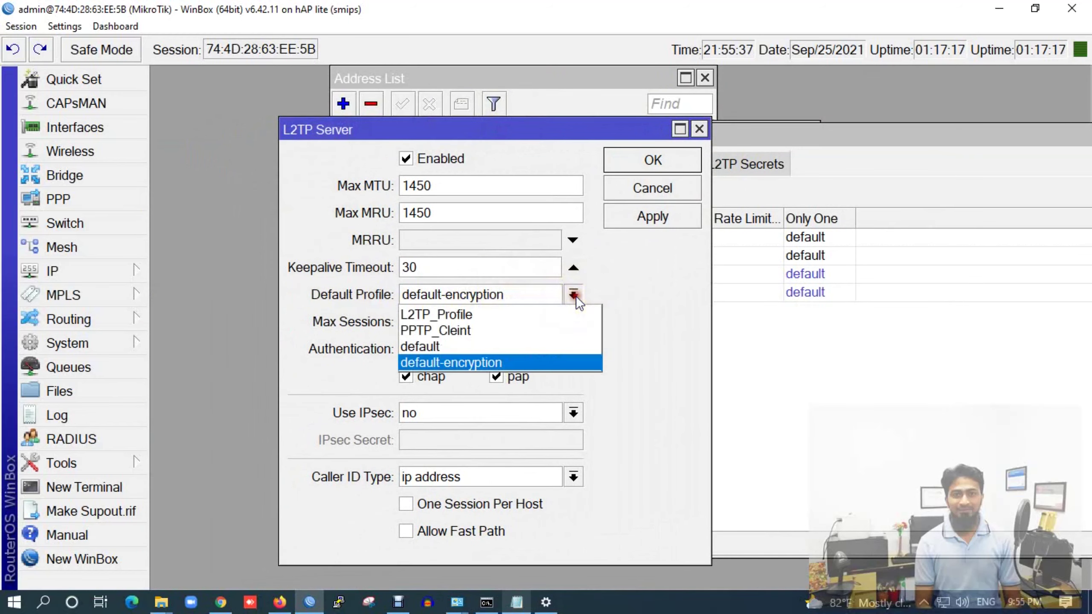
click(488, 315)
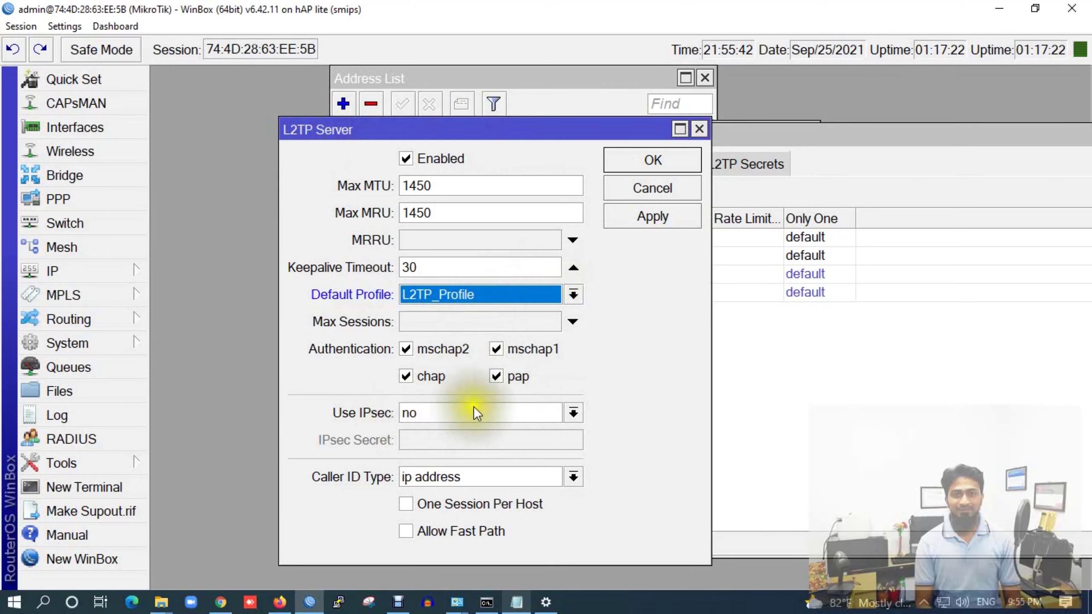
click(573, 413)
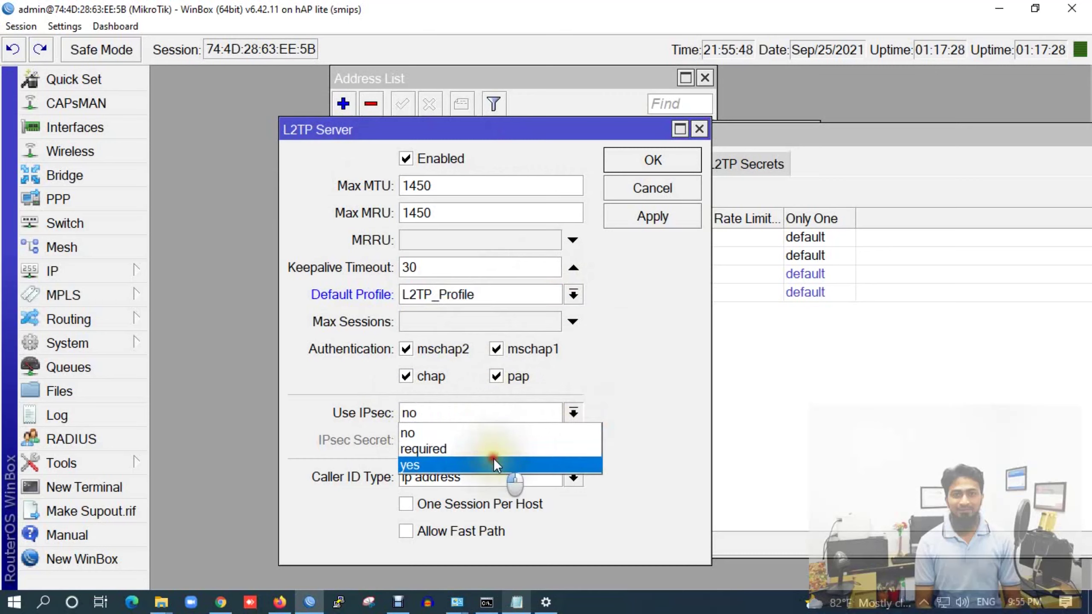
click(493, 460)
click(443, 439)
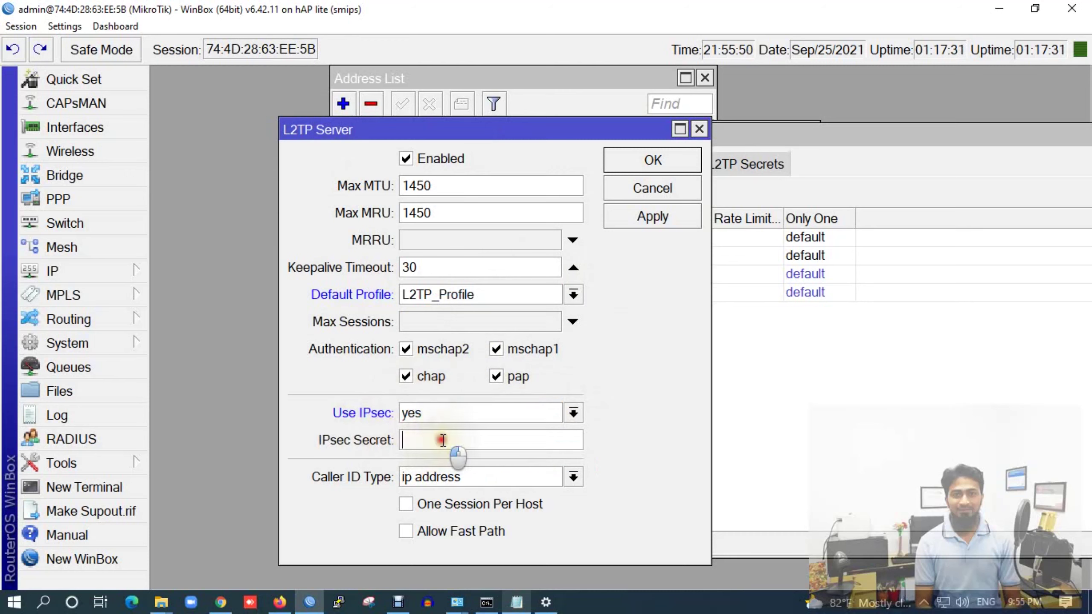
text(****)
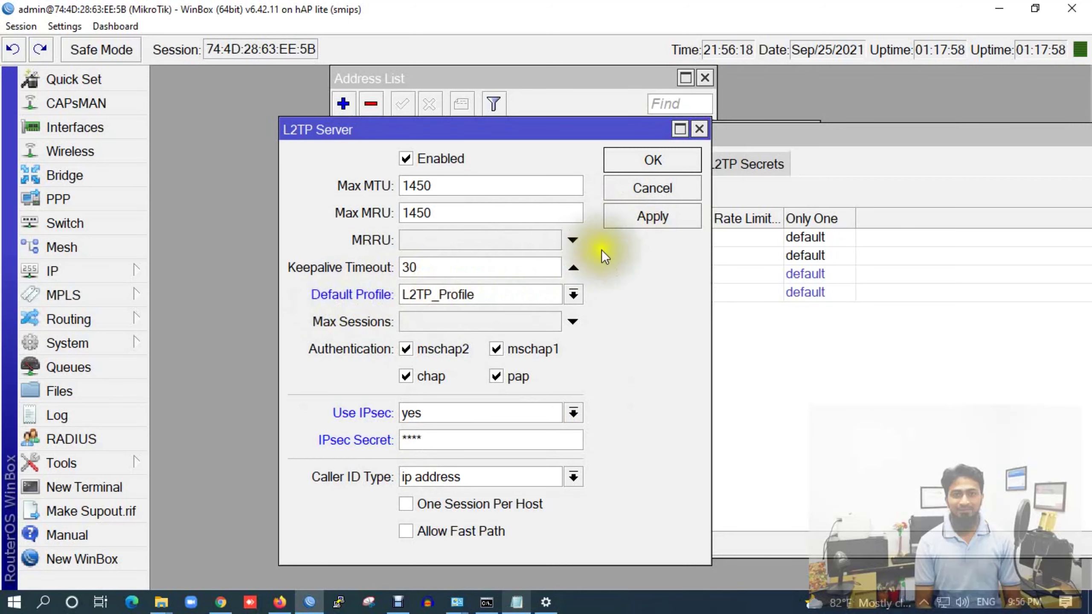
click(647, 215)
Close the L2TP server settings and start a new PPP secret user3 with its password
click(649, 159)
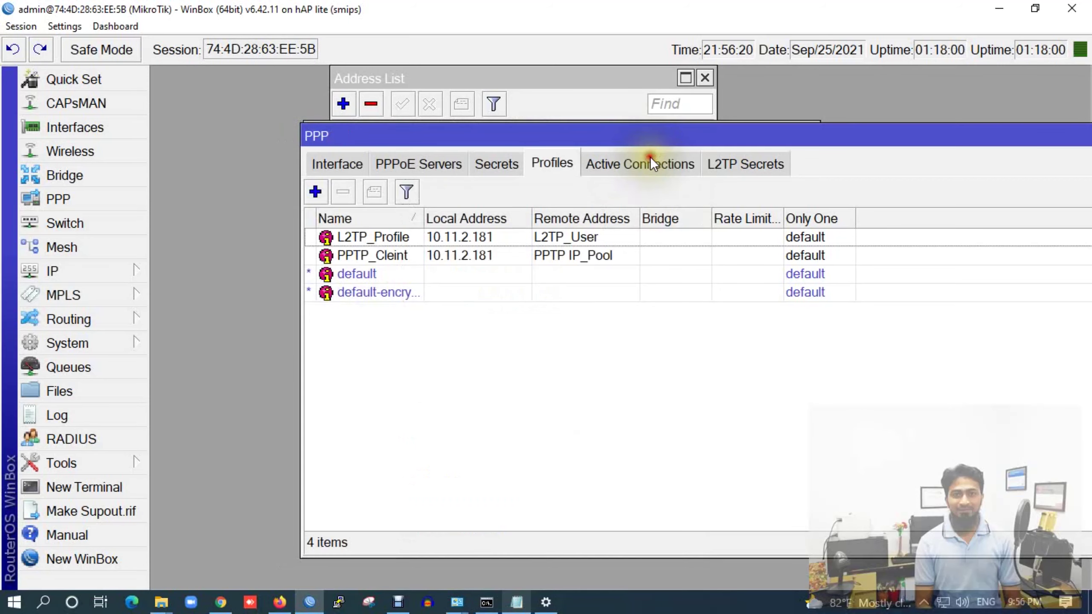
click(494, 163)
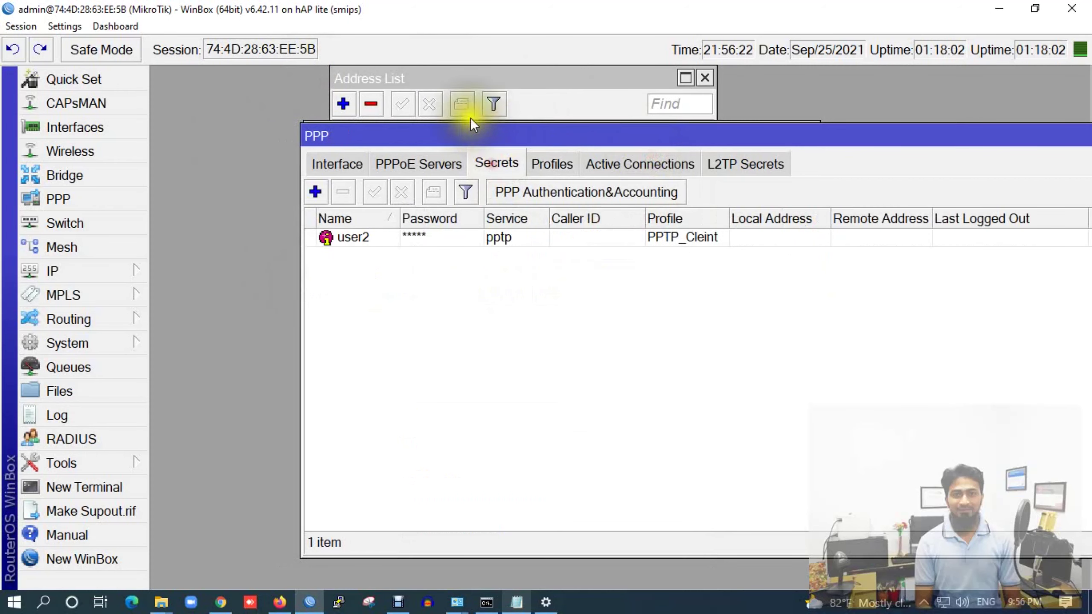
click(317, 192)
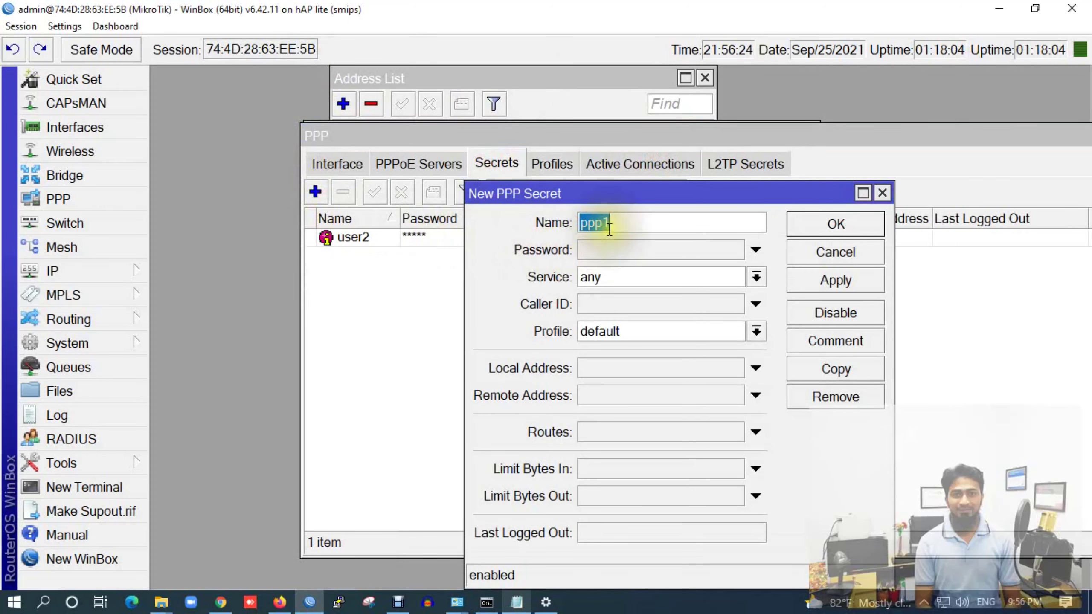
text(user3)
click(604, 254)
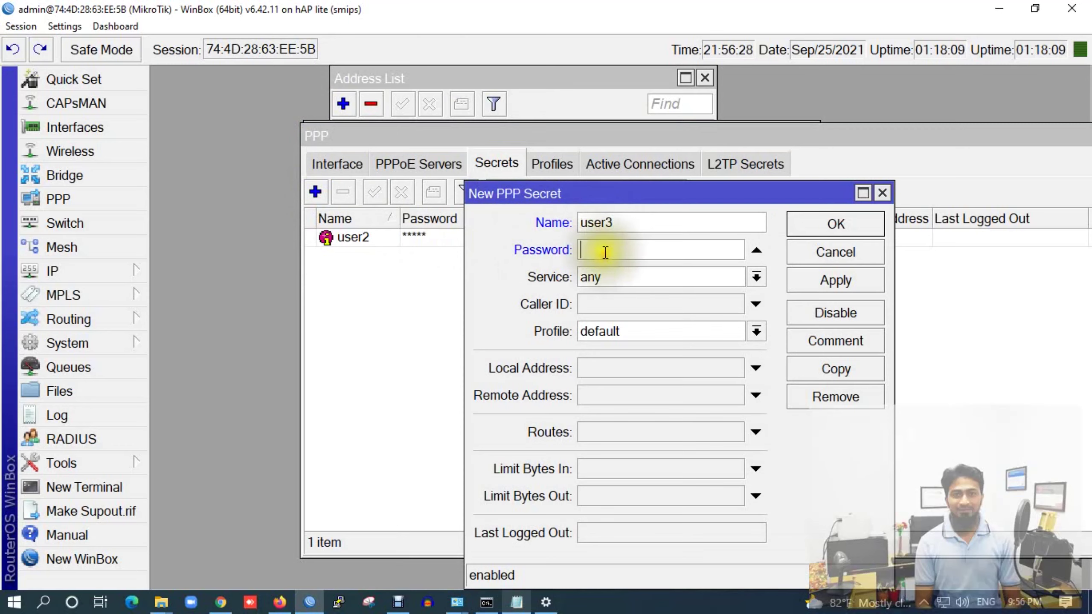
text(1234)
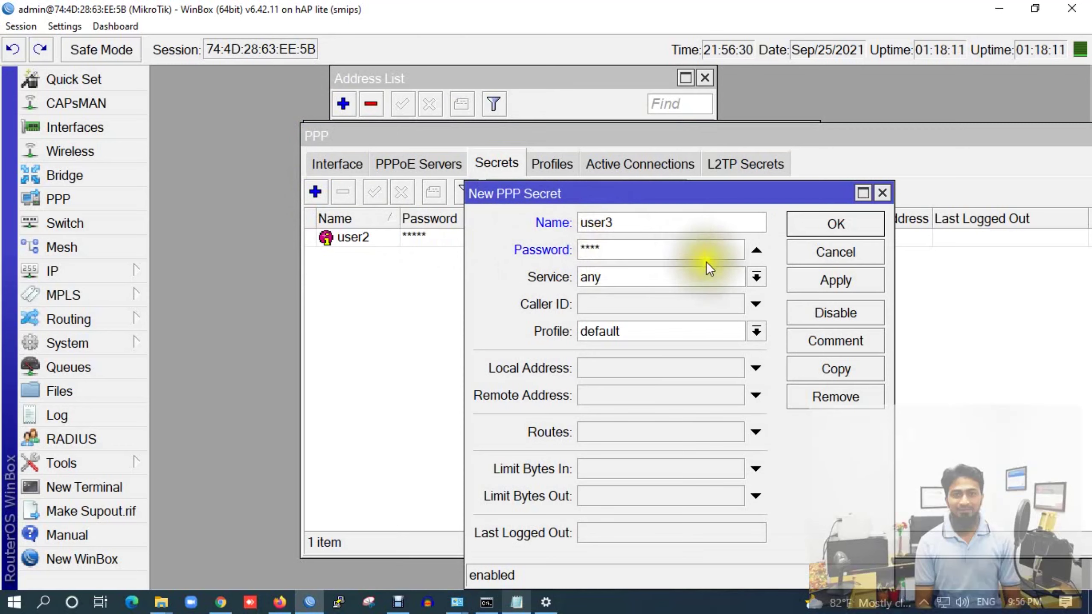
Set user3's service to l2tp and profile to L2TP_Profile, then save the secret
click(755, 276)
click(637, 329)
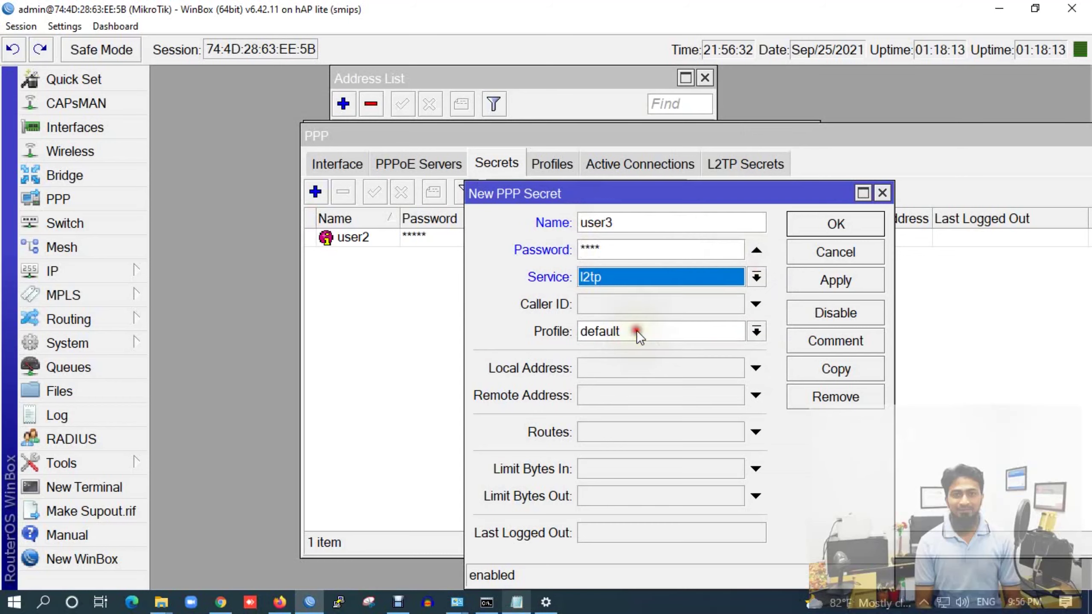
click(756, 332)
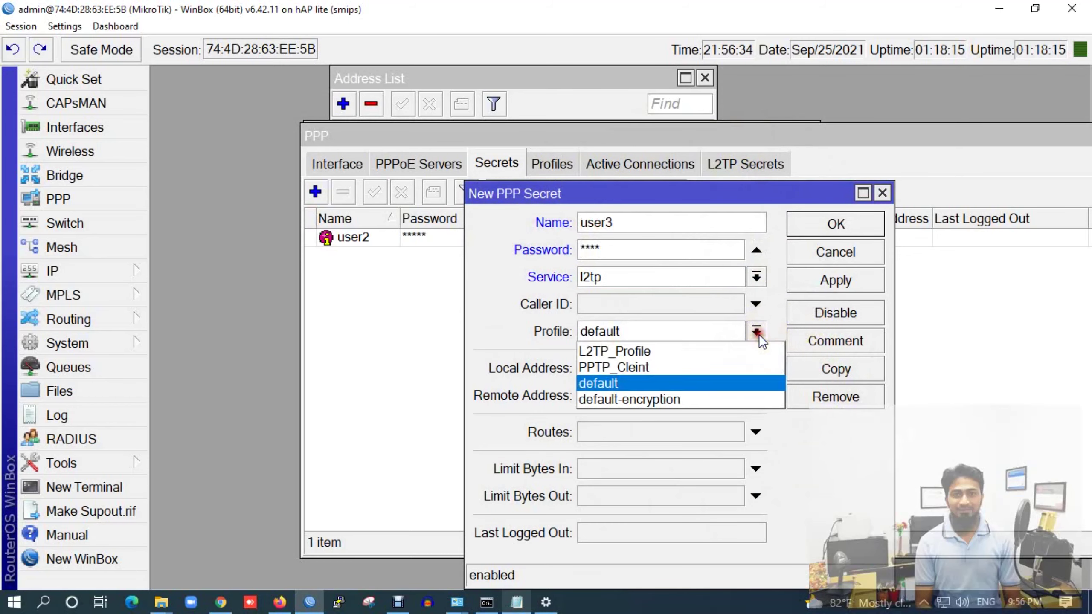
click(622, 353)
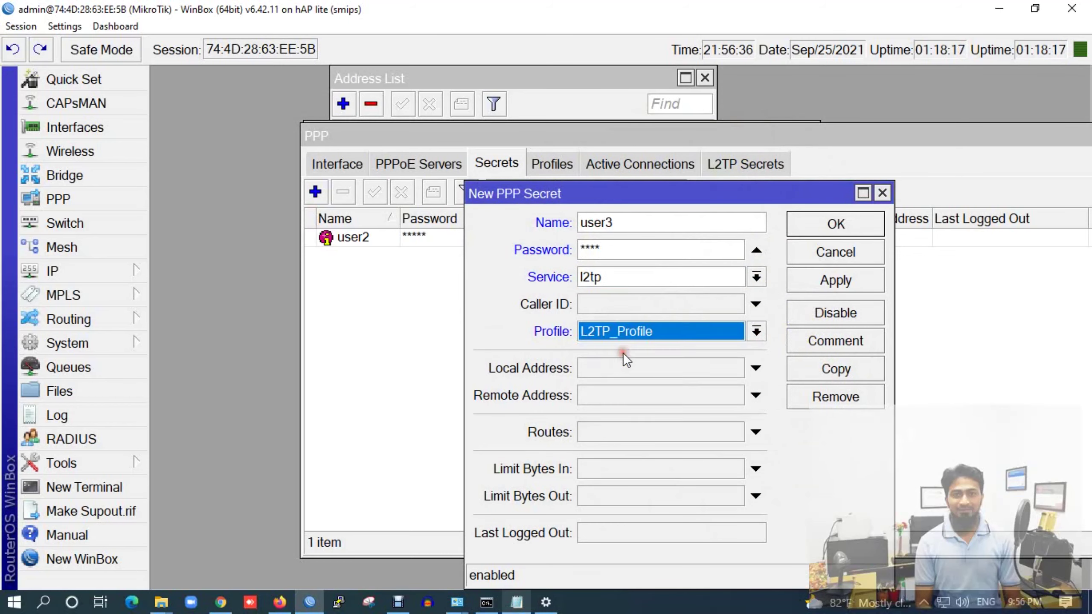
click(832, 279)
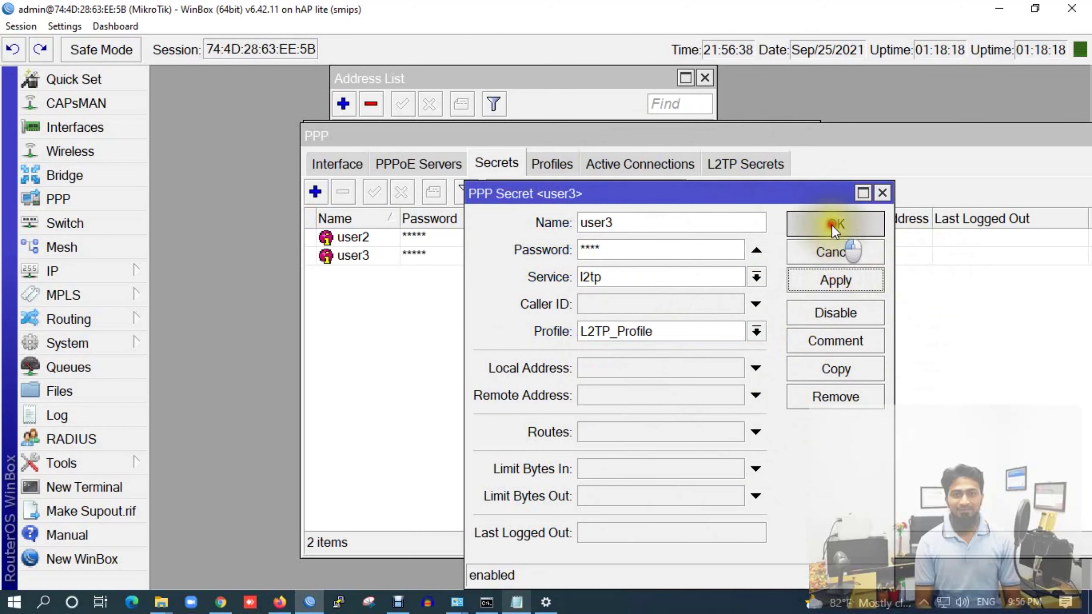
click(831, 225)
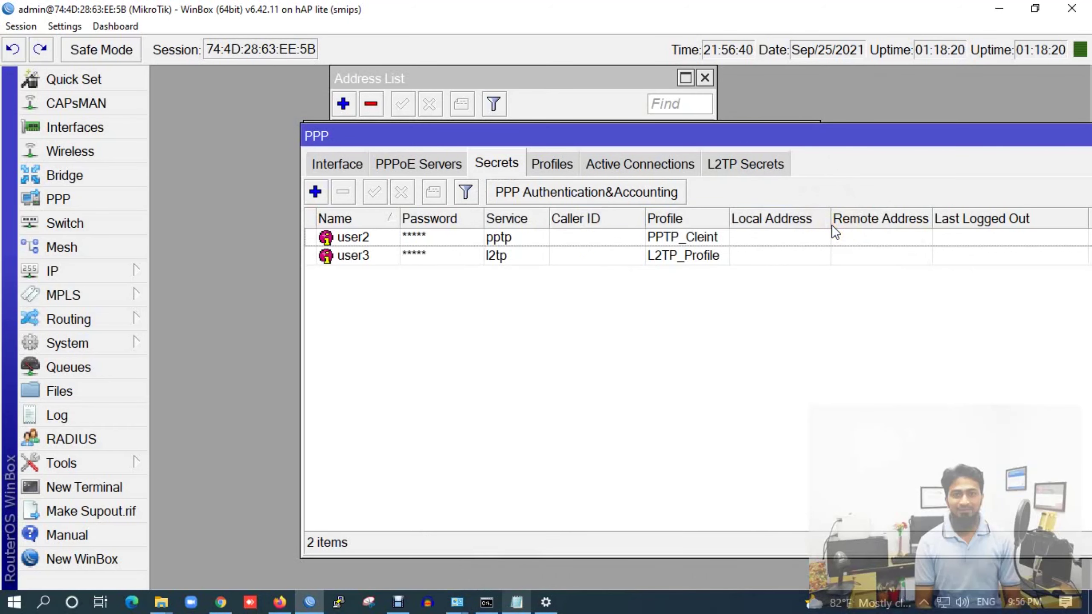
drag(701, 136, 562, 139)
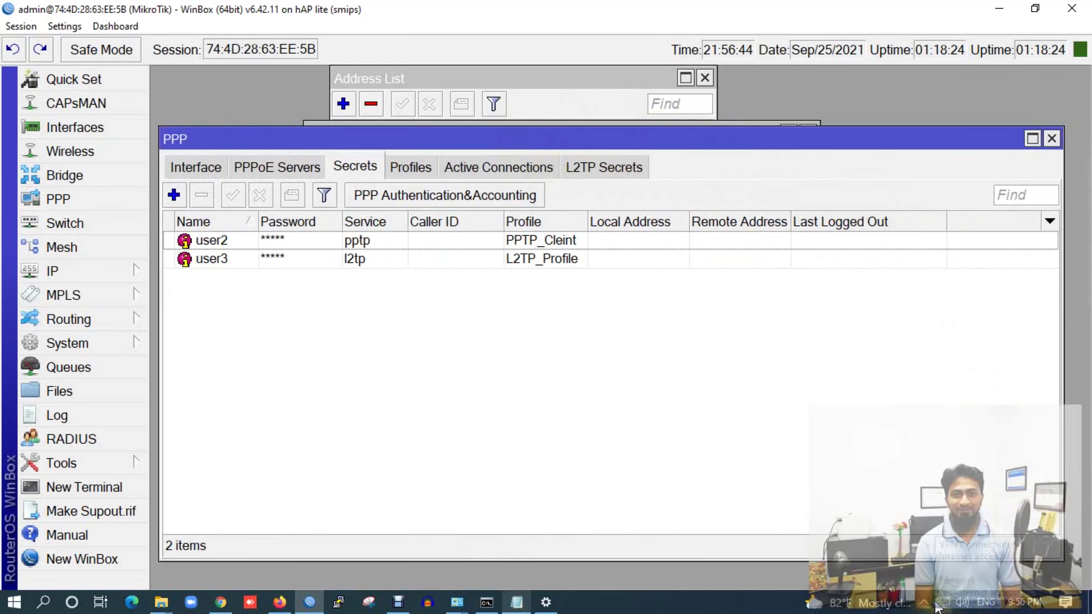
Create a Windows workplace VPN connection to 10.11.2.181 and open the adapter list
click(546, 602)
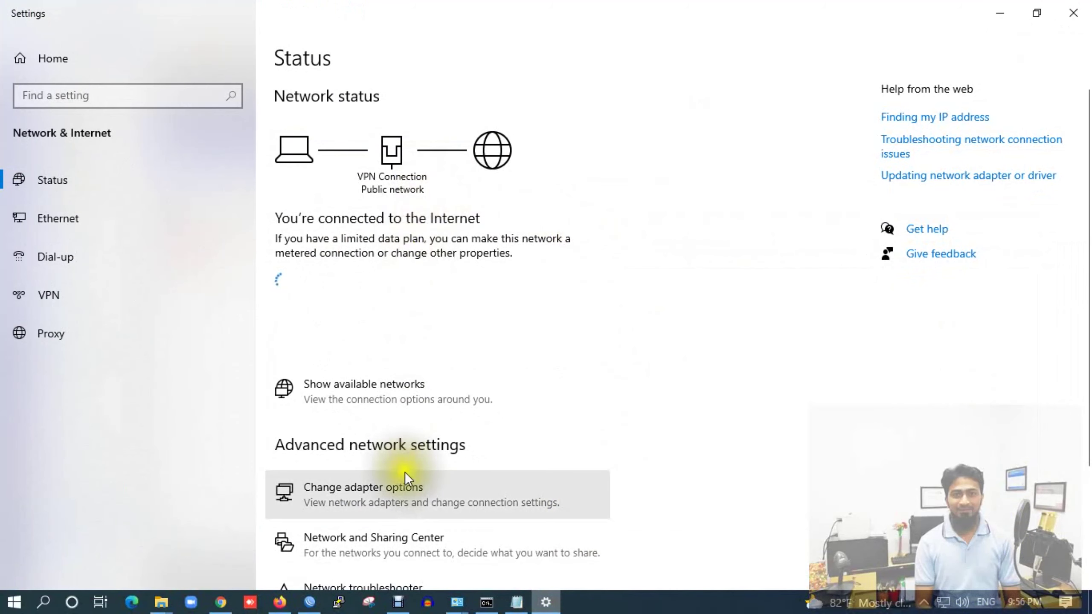
scroll(405, 472, down, 4)
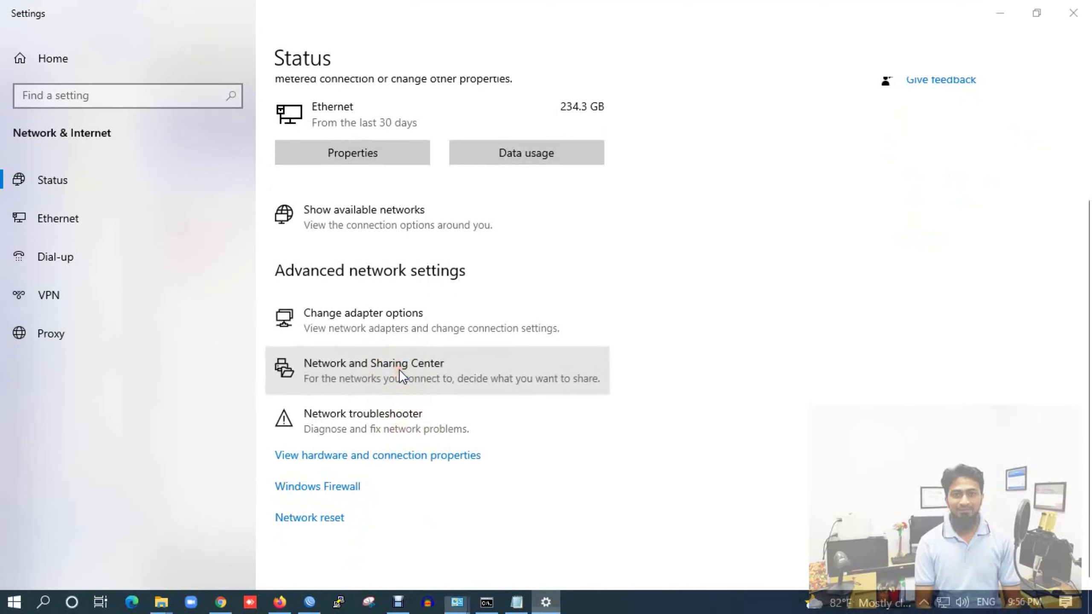
click(399, 369)
click(394, 356)
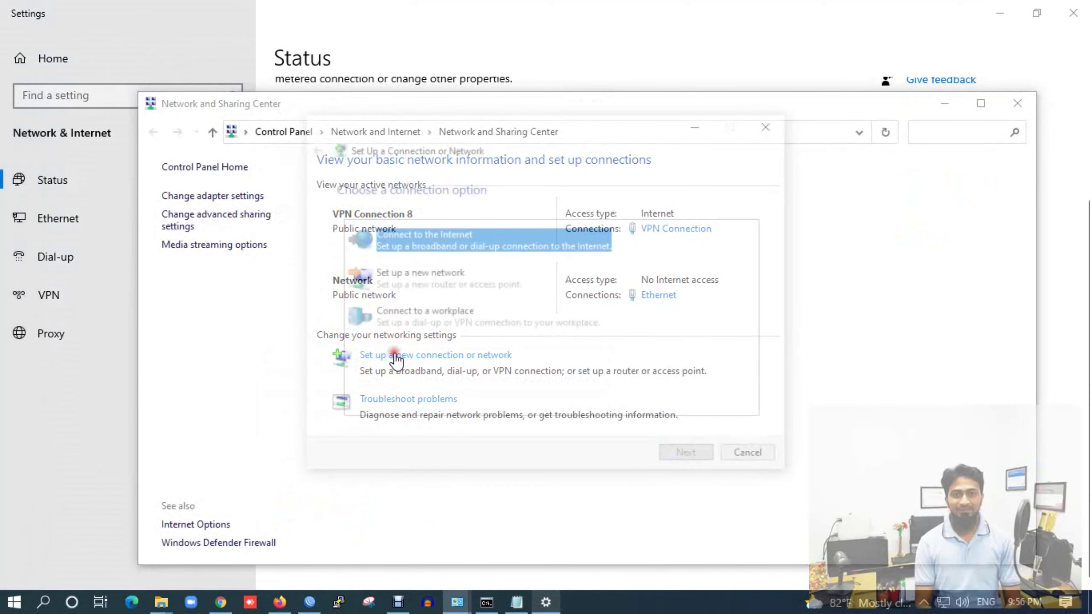
click(388, 317)
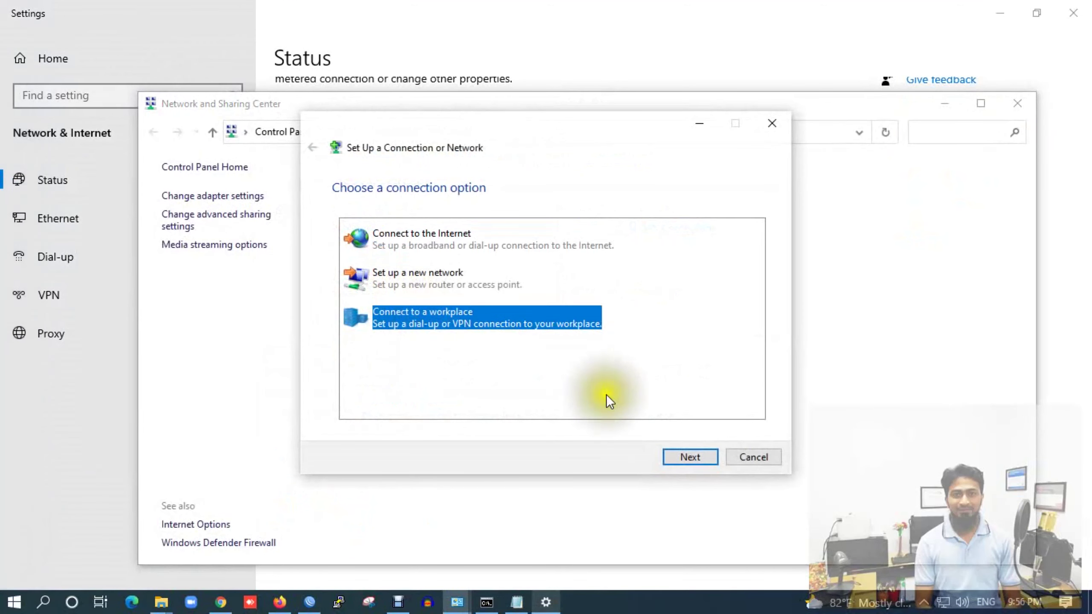
click(672, 452)
click(448, 234)
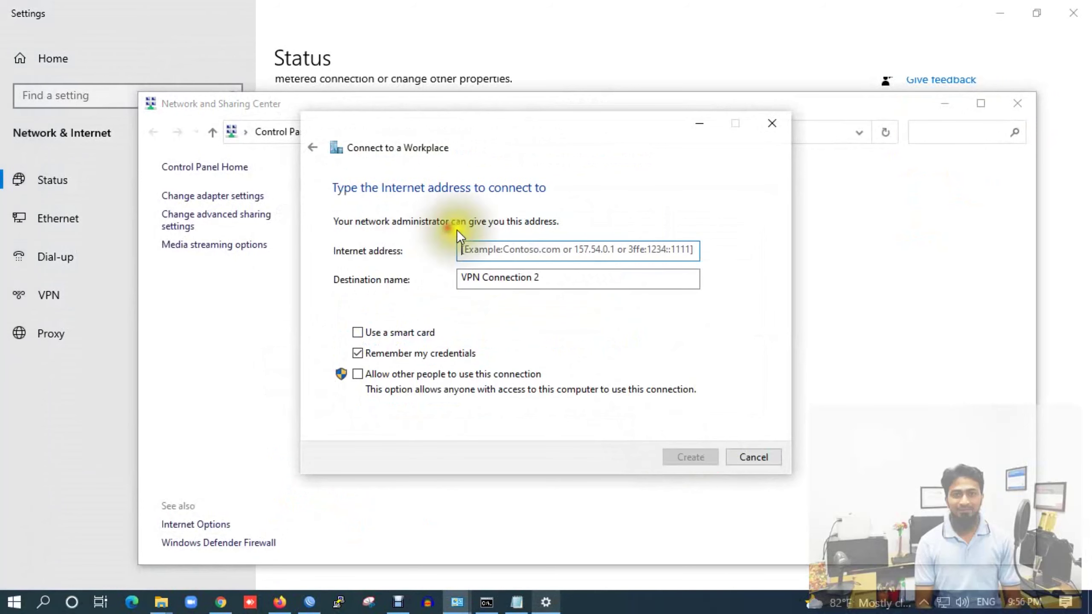
click(507, 254)
text(10.11.2.181)
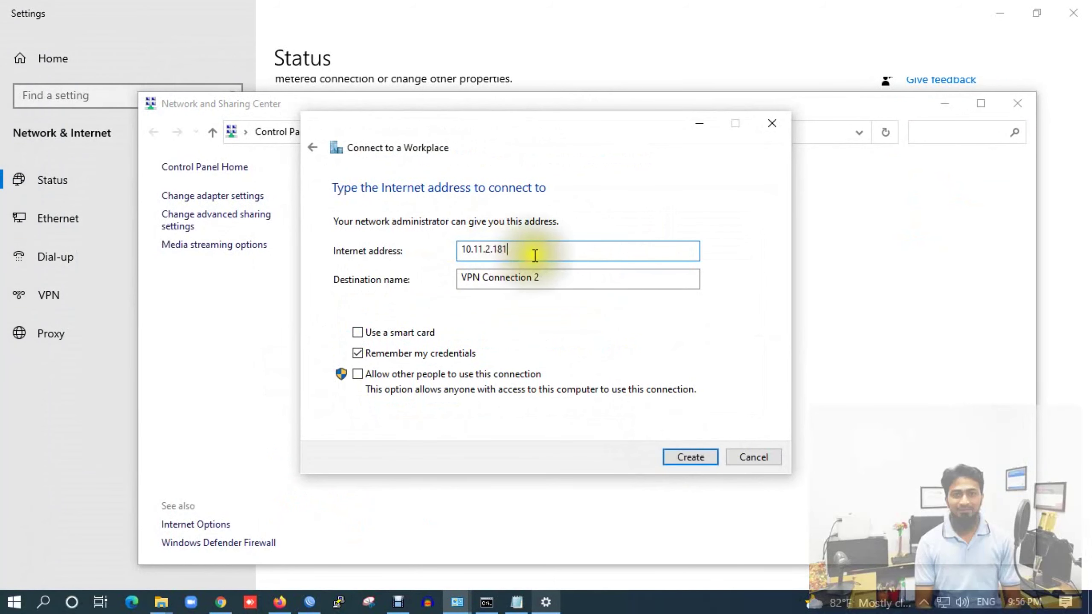
click(680, 460)
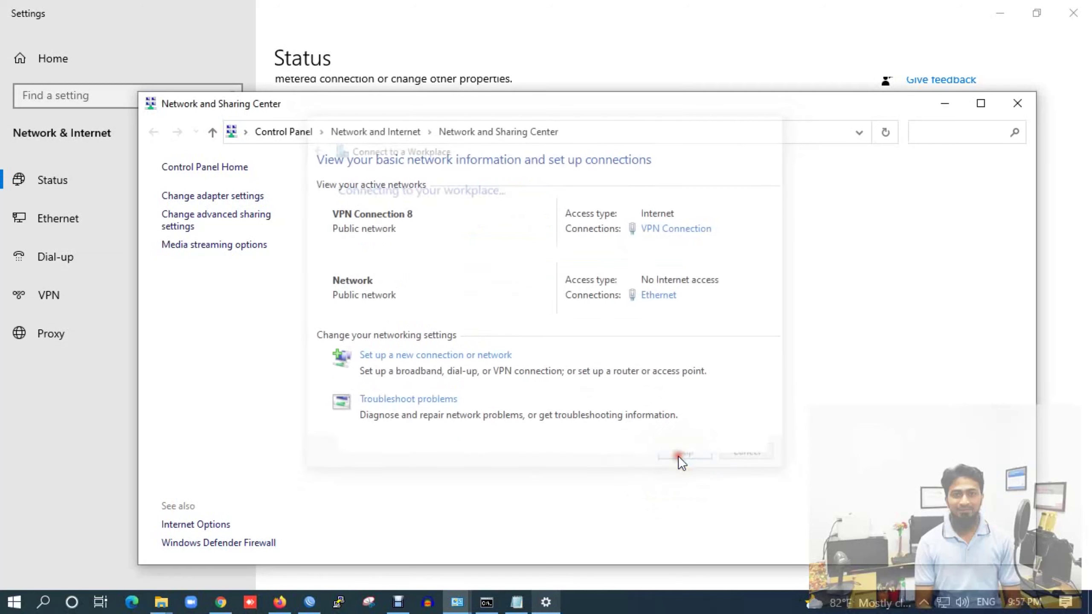
click(224, 196)
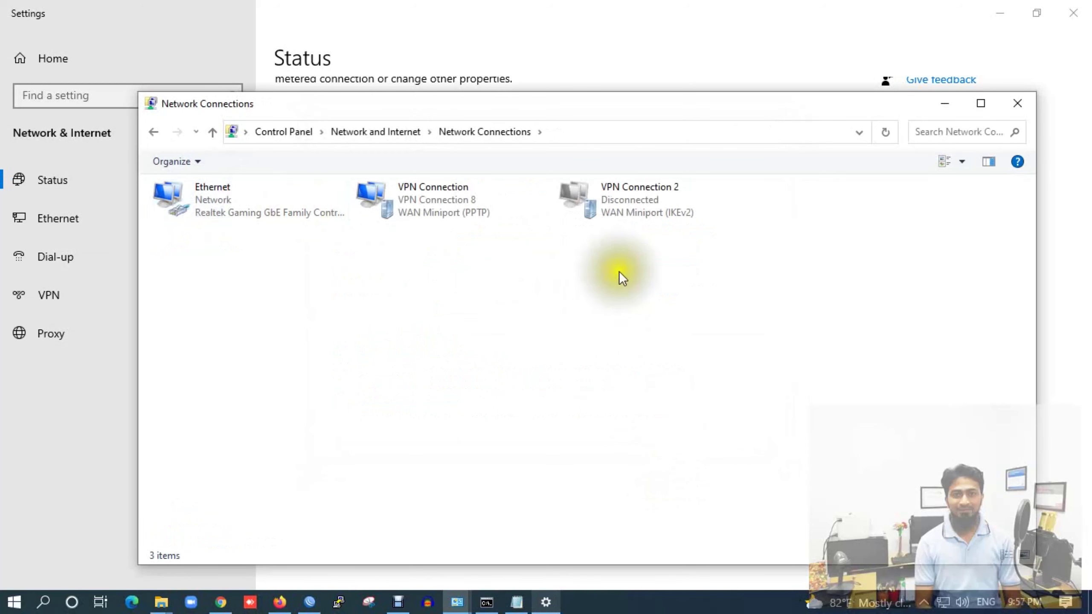
Set VPN Connection 2's type to L2TP/IPsec, keeping optional encryption
click(631, 198)
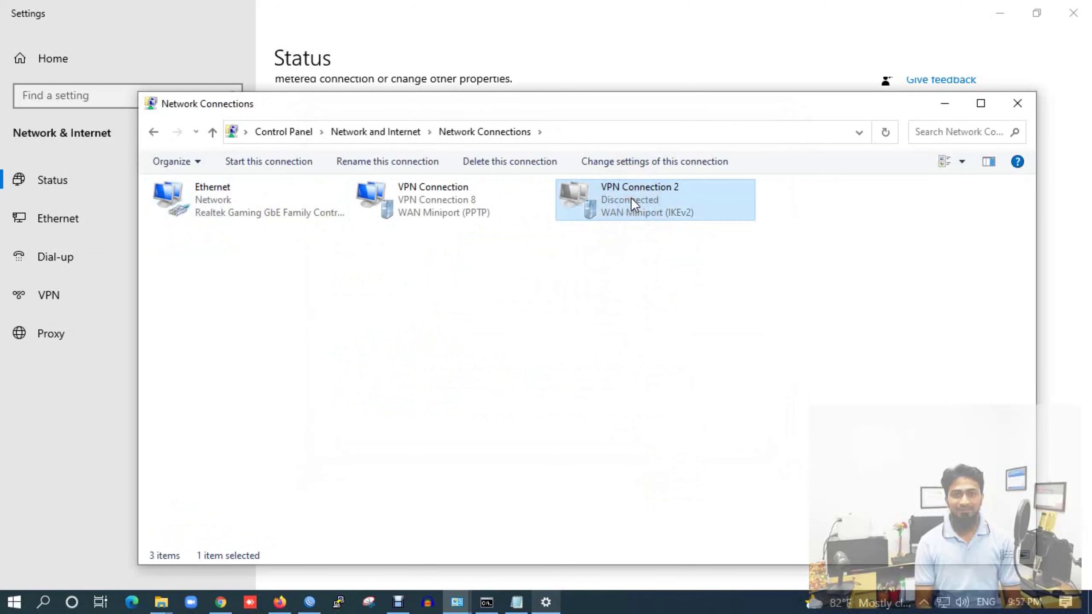
right_click(631, 198)
click(683, 355)
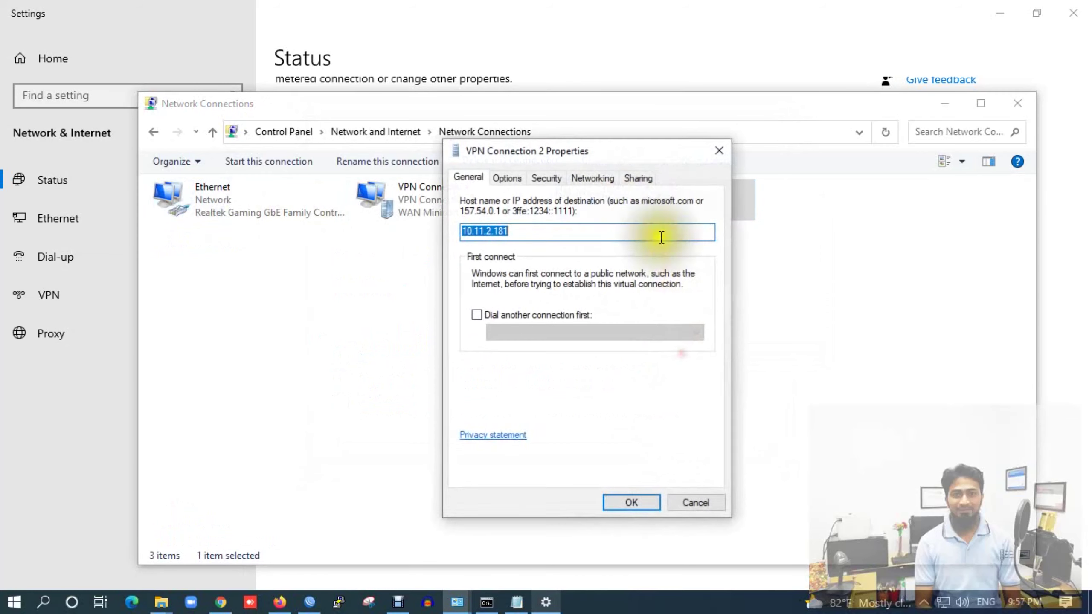
click(546, 176)
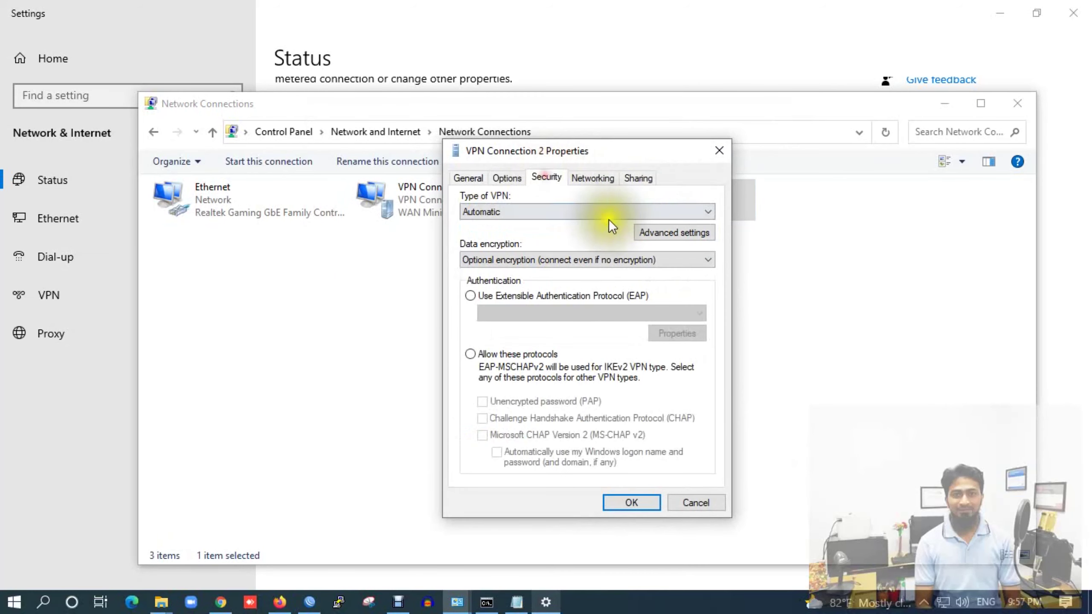
click(629, 213)
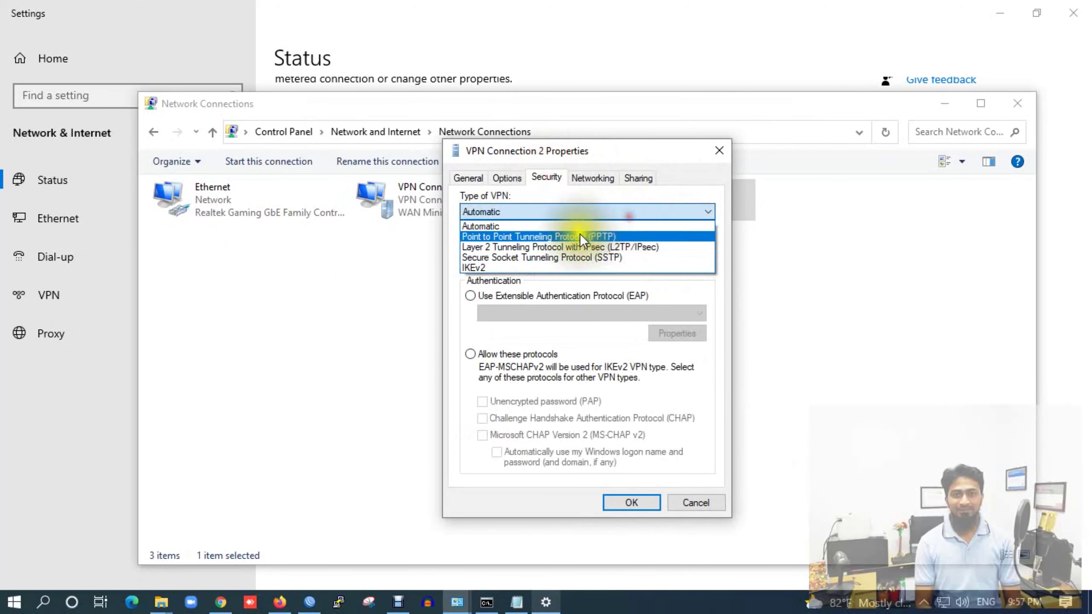
click(542, 247)
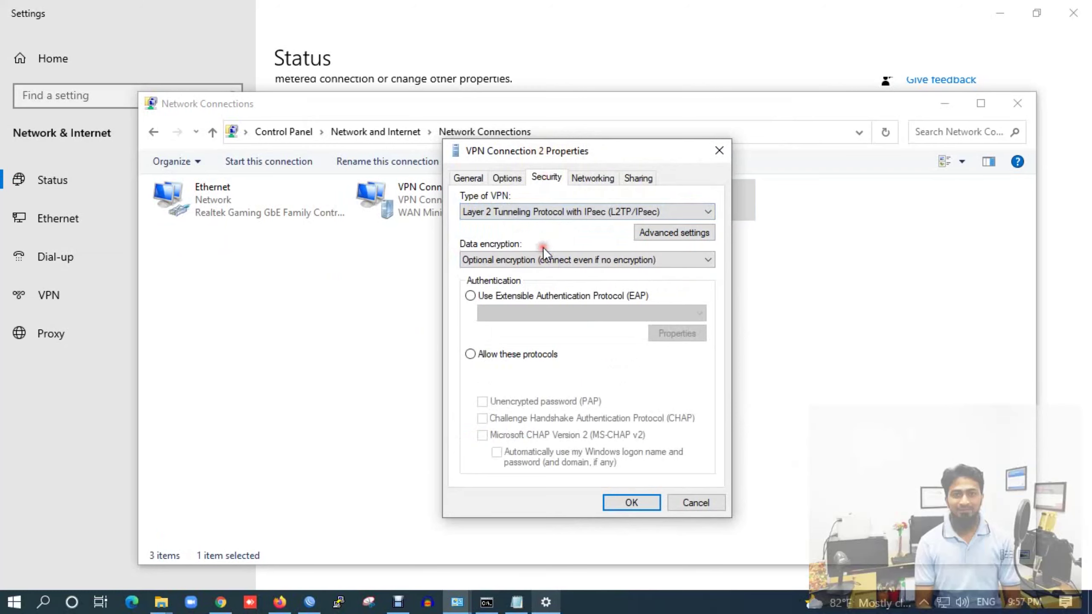
click(683, 260)
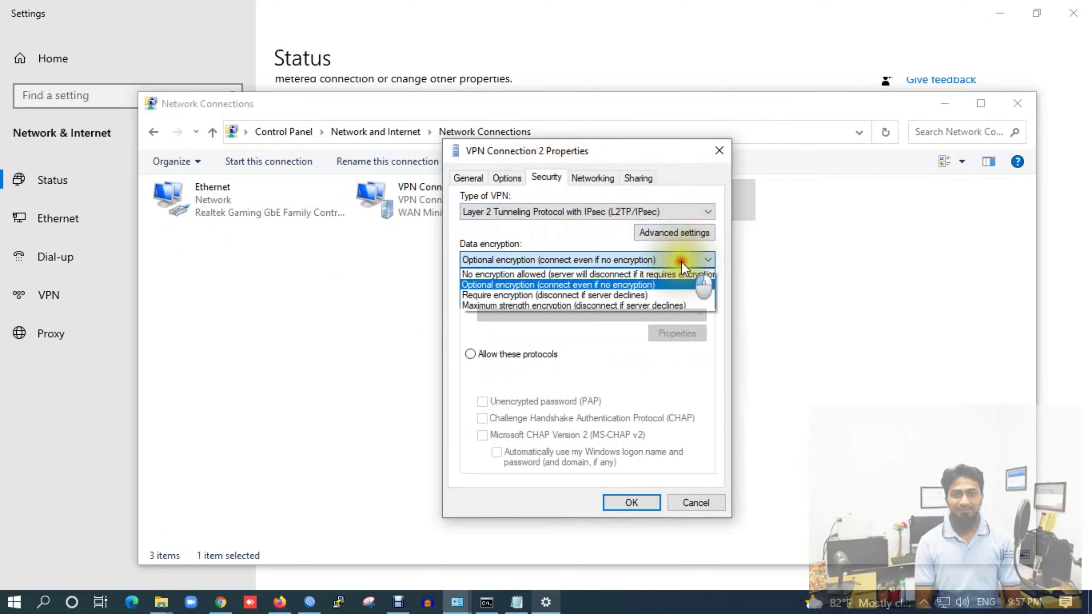
click(653, 258)
In the L2TP advanced settings, choose preshared-key authentication and begin entering the key
click(665, 233)
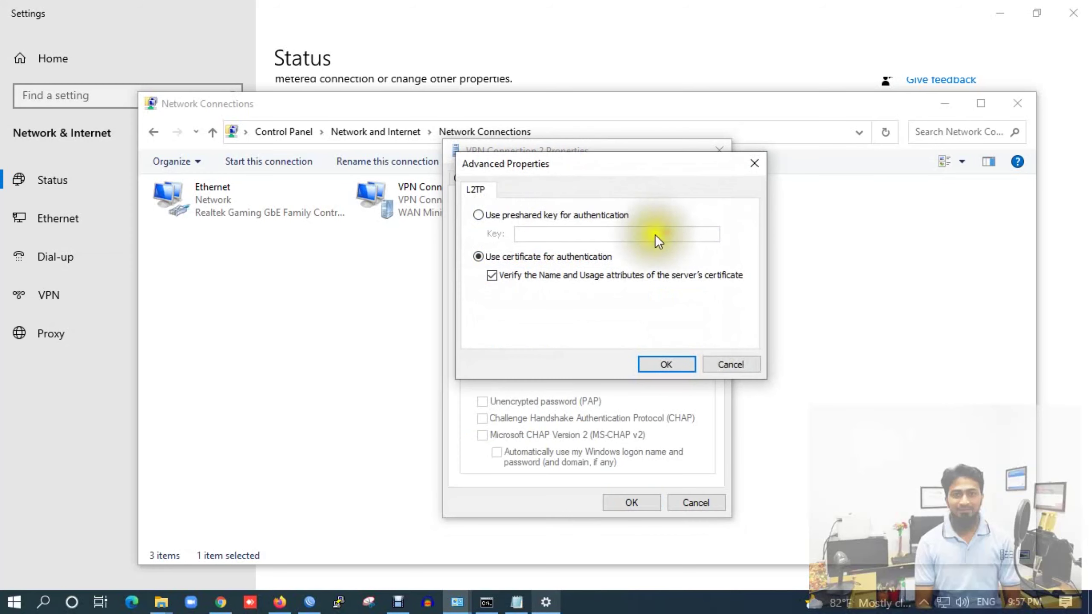
click(509, 215)
click(547, 232)
click(547, 233)
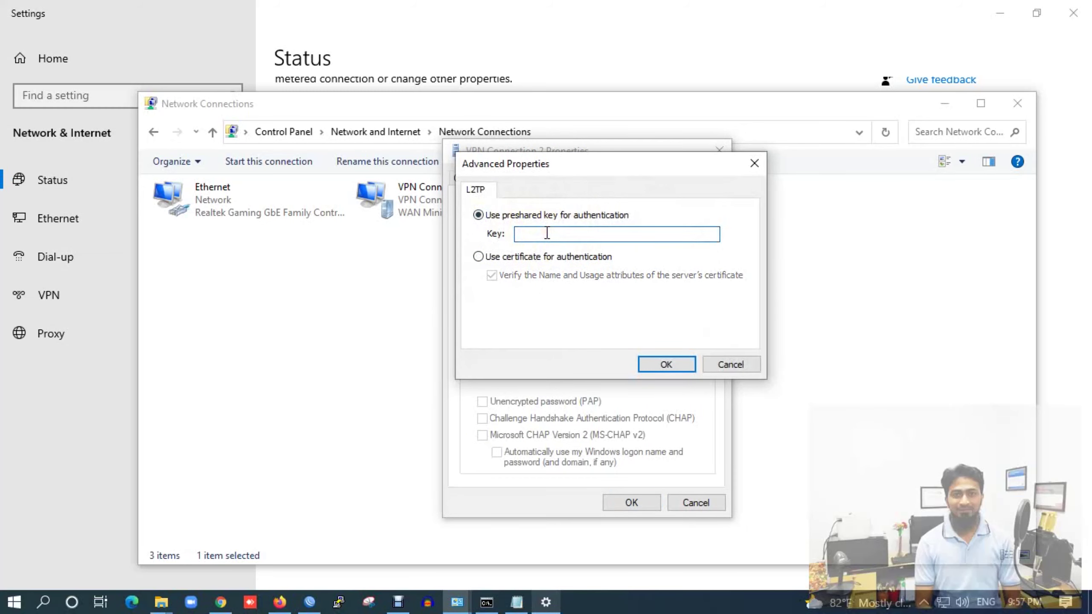
Check WinBox's PPP user list, then bring the L2TP advanced properties back to front
click(309, 602)
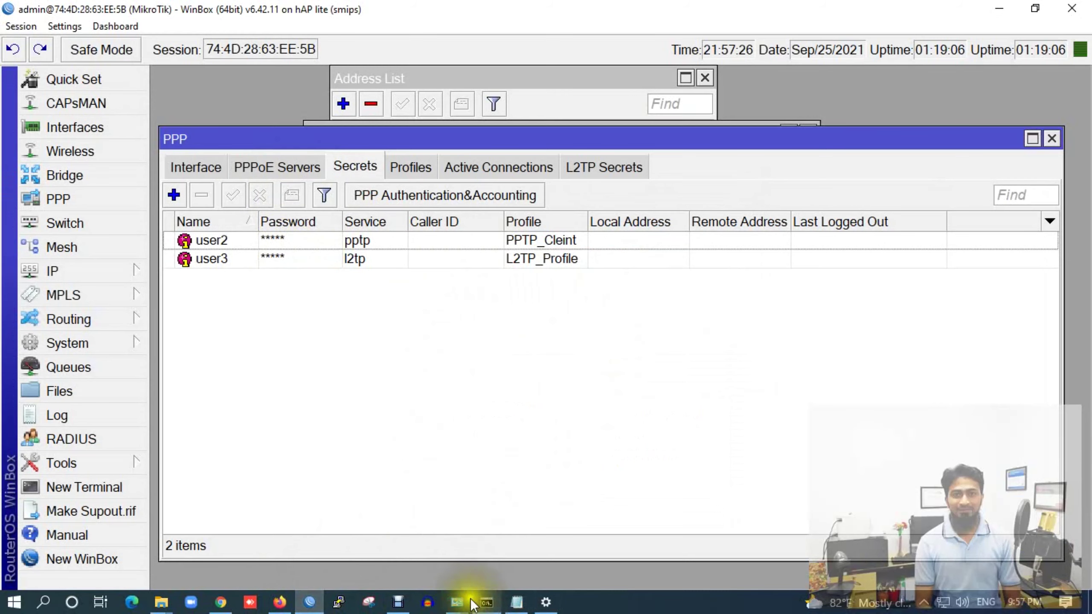
click(398, 602)
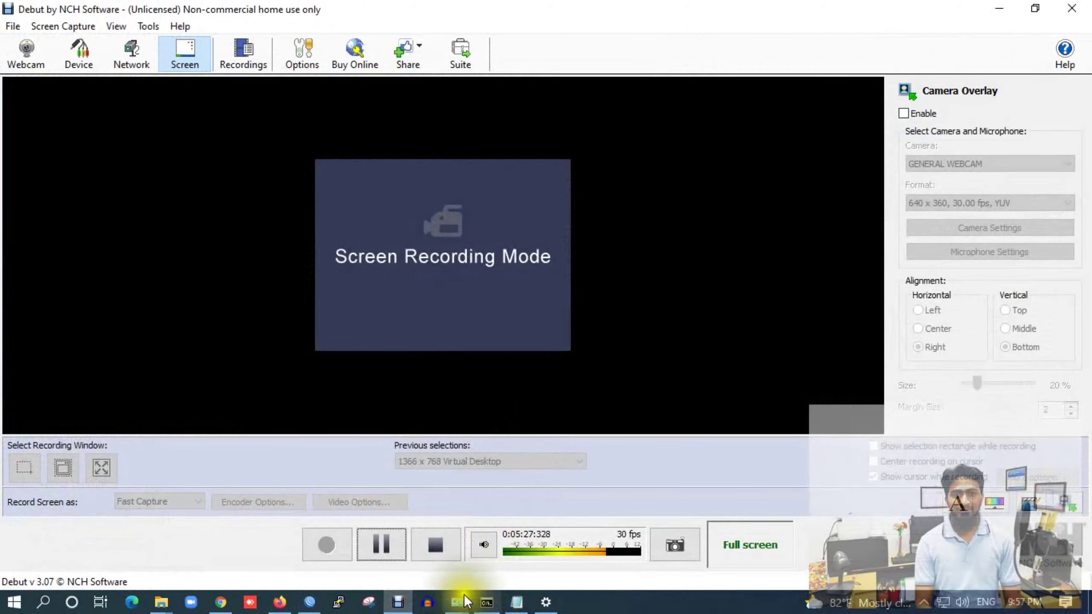
click(310, 602)
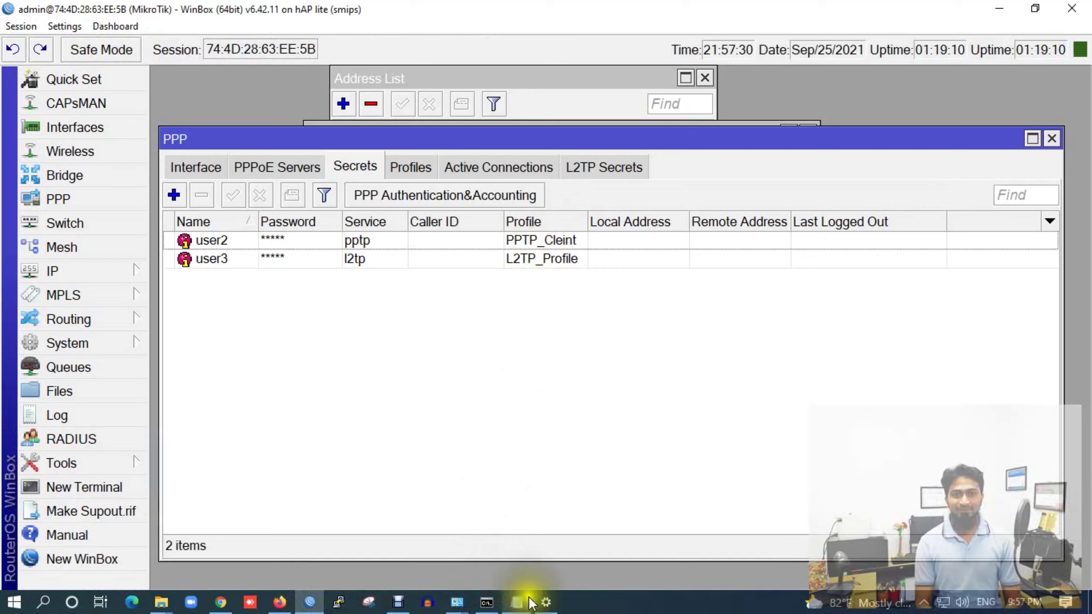
click(545, 602)
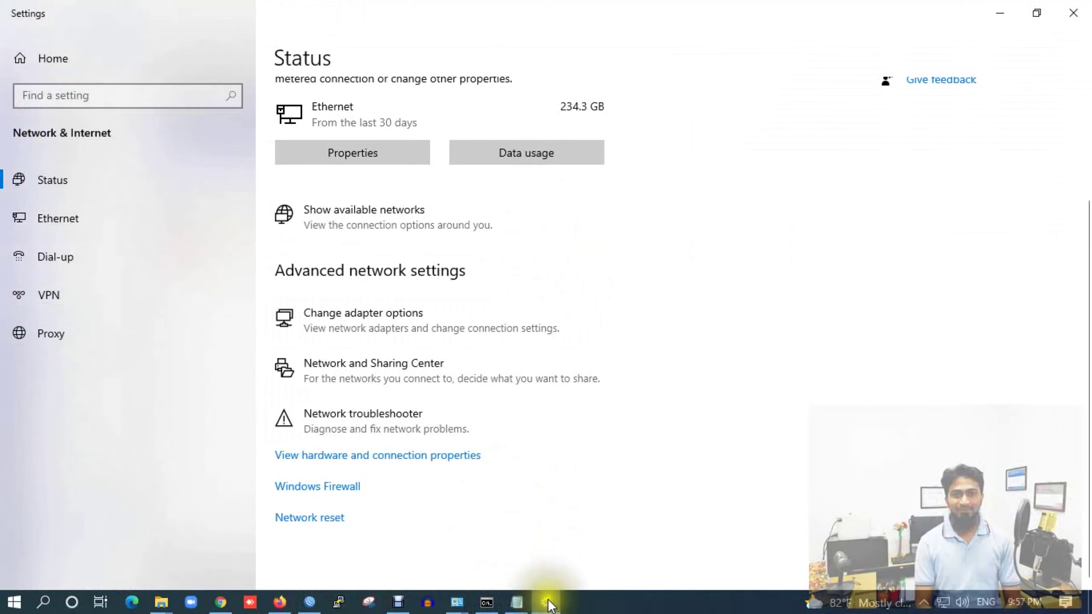
mouse_move(456, 600)
click(519, 542)
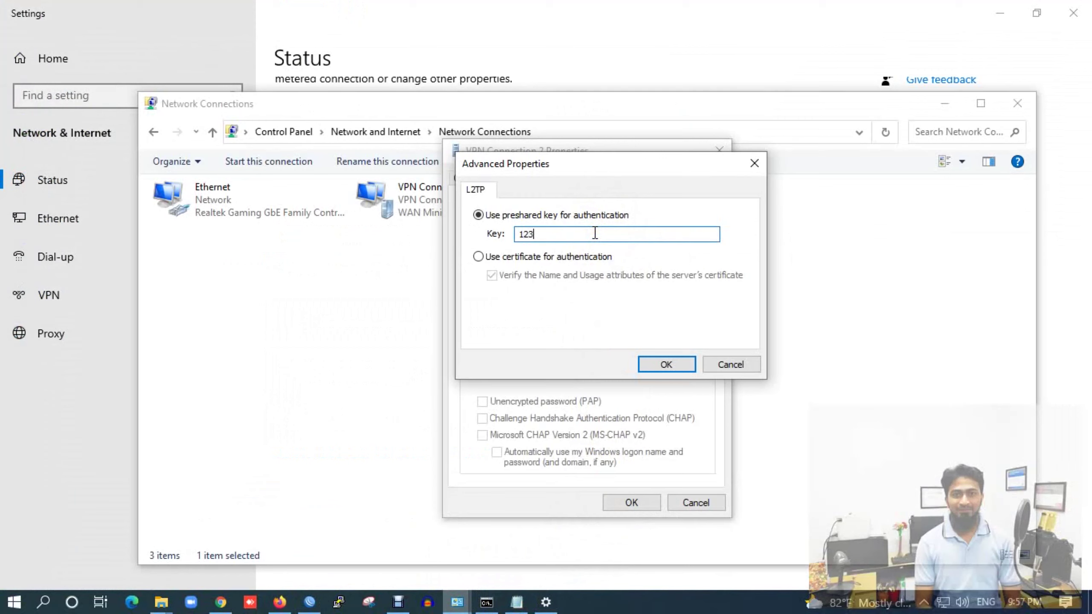
Accept the L2TP preshared key, keep Optional encryption, and save VPN Connection 2's properties
click(664, 363)
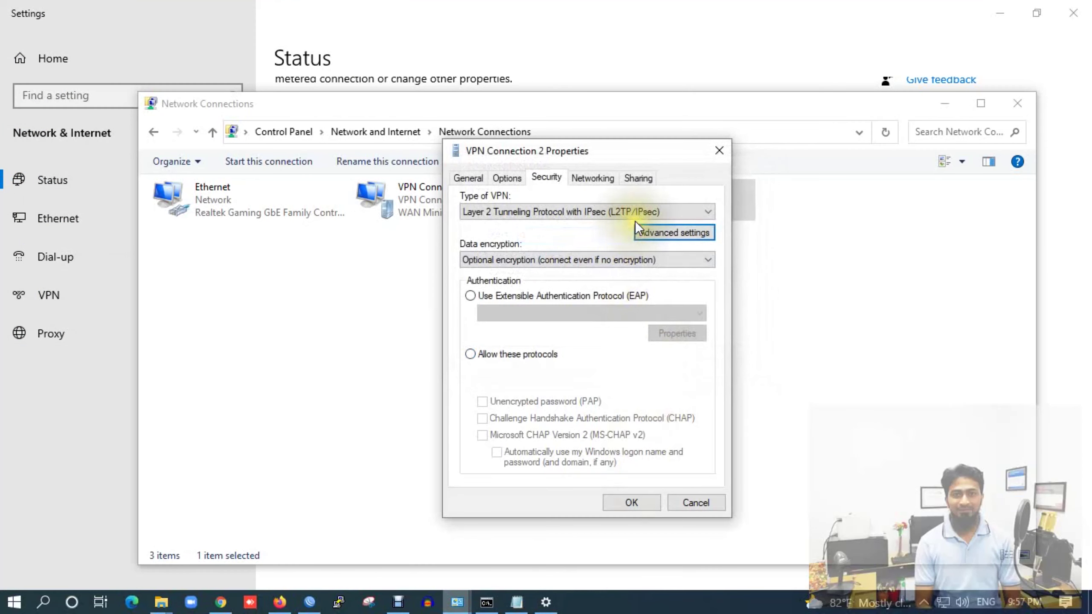
click(557, 258)
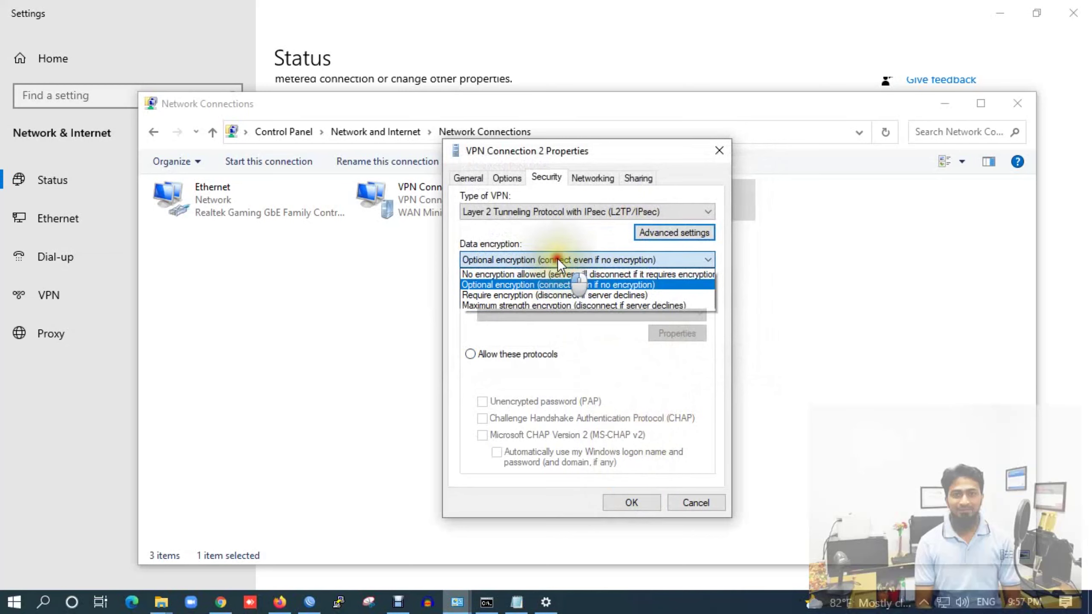
click(602, 431)
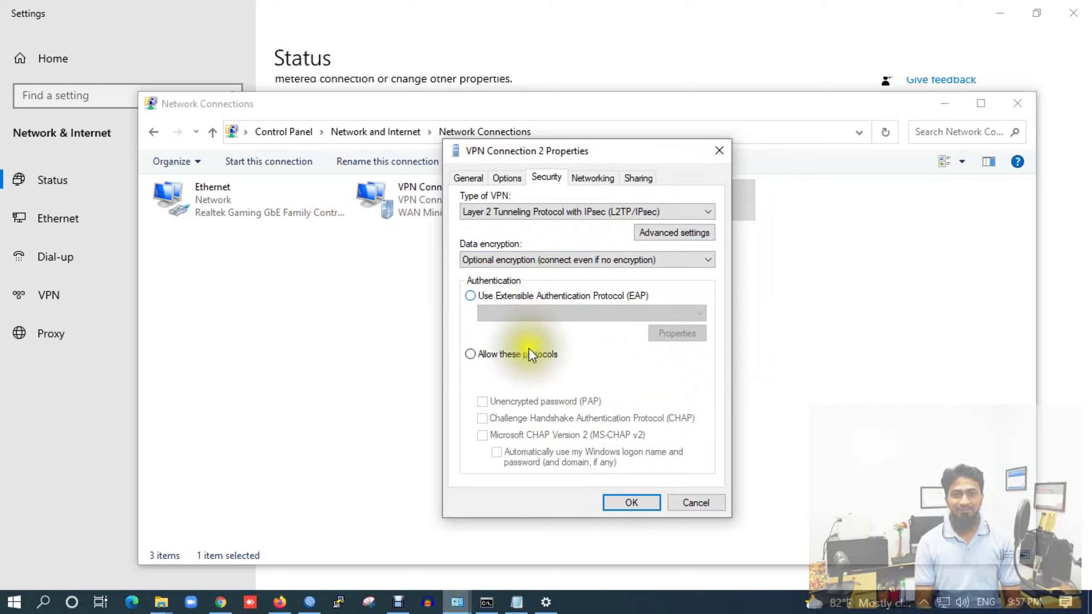
click(619, 503)
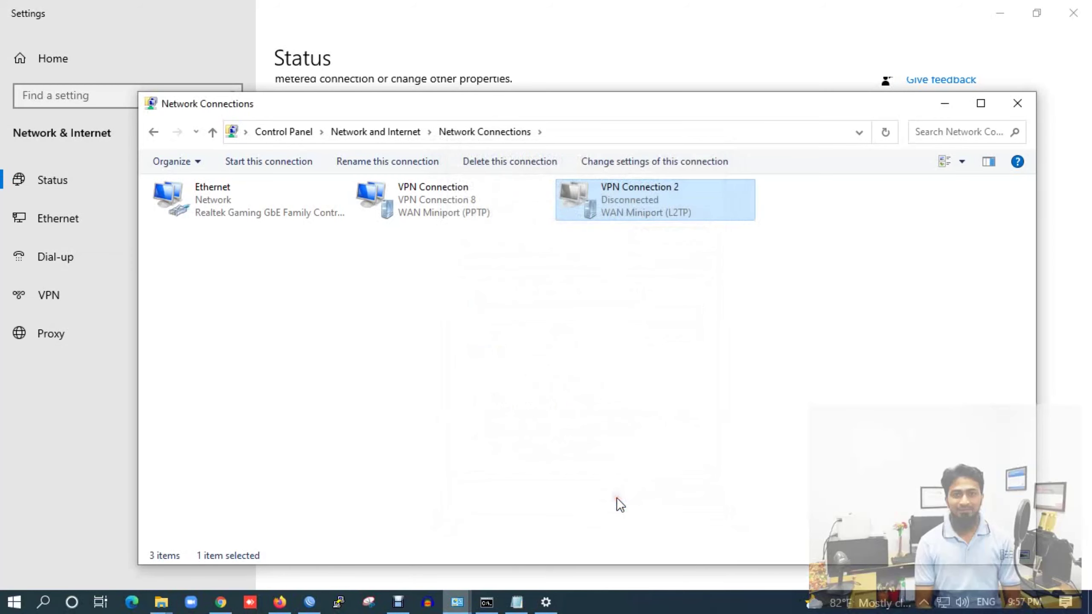
right_click(607, 196)
Connect VPN Connection 2 from the network flyout, signing in with the VPN user's name and password
click(637, 205)
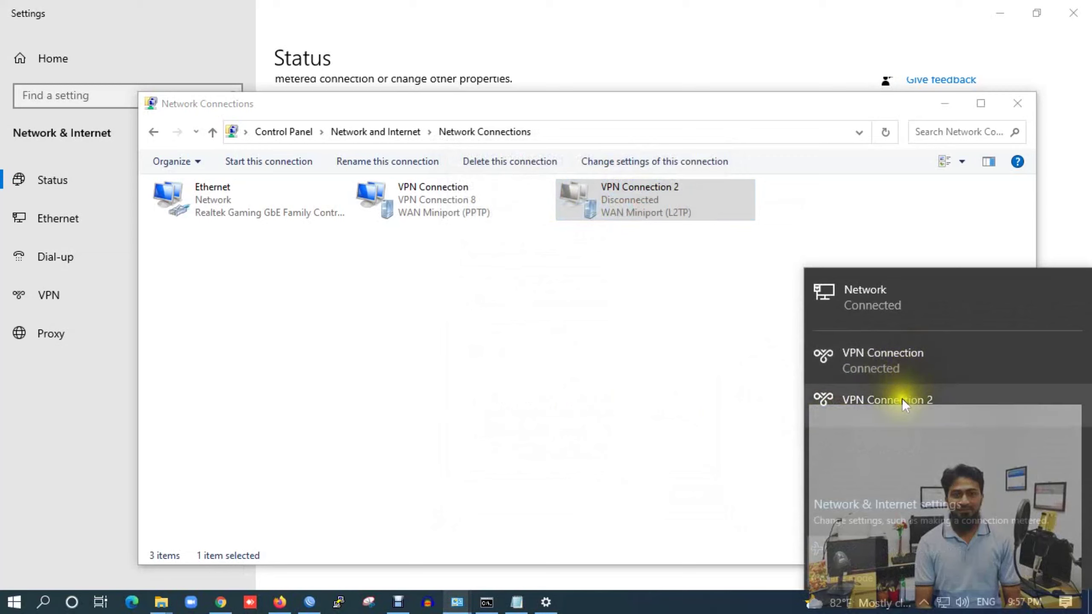
click(901, 398)
click(989, 440)
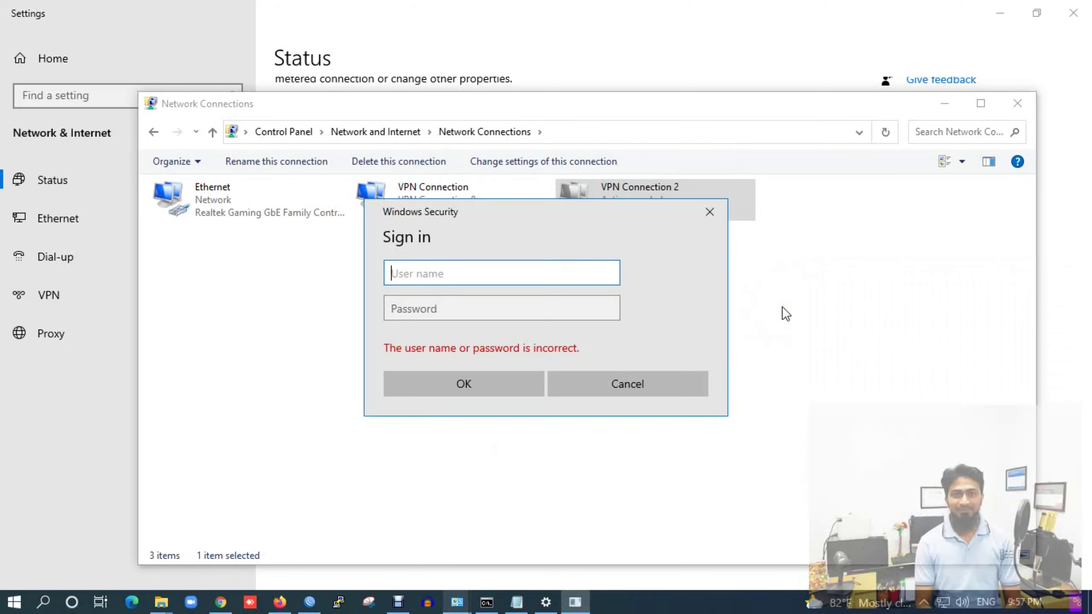
click(476, 272)
text(user3)
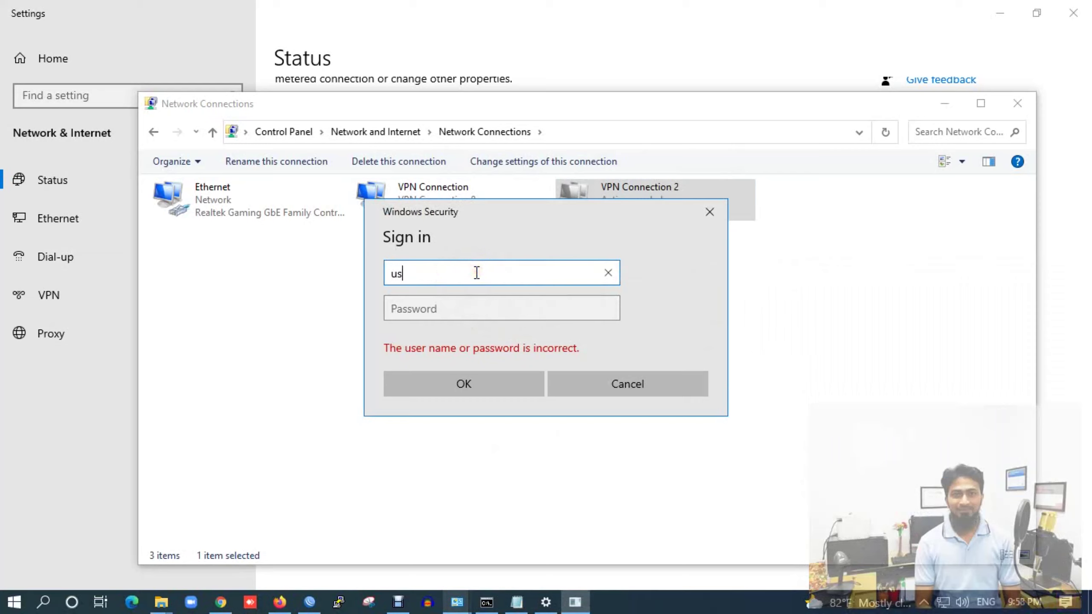
click(480, 306)
text(••)
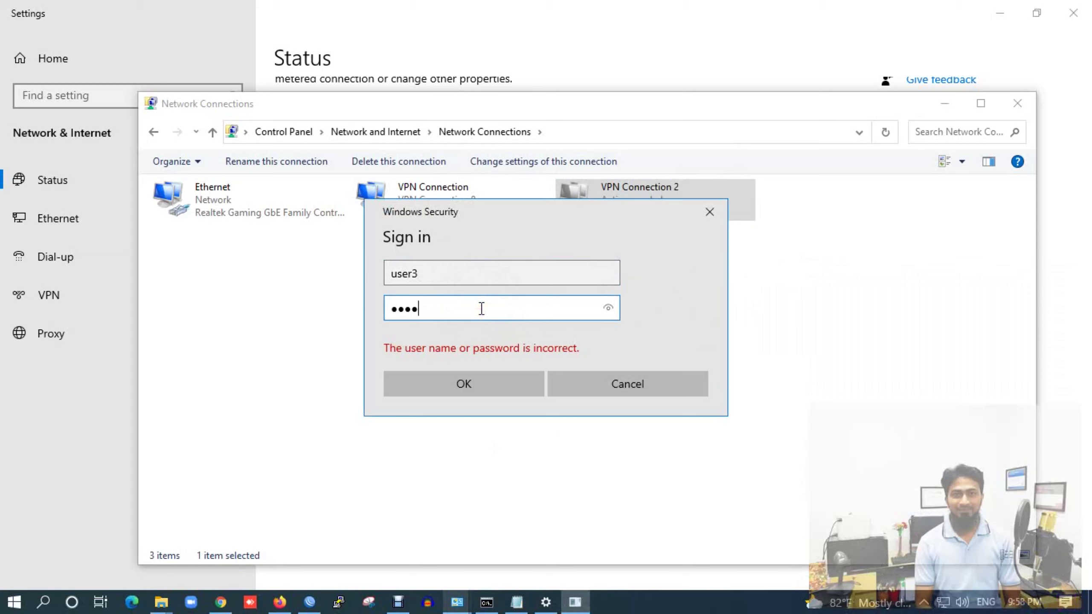
click(469, 382)
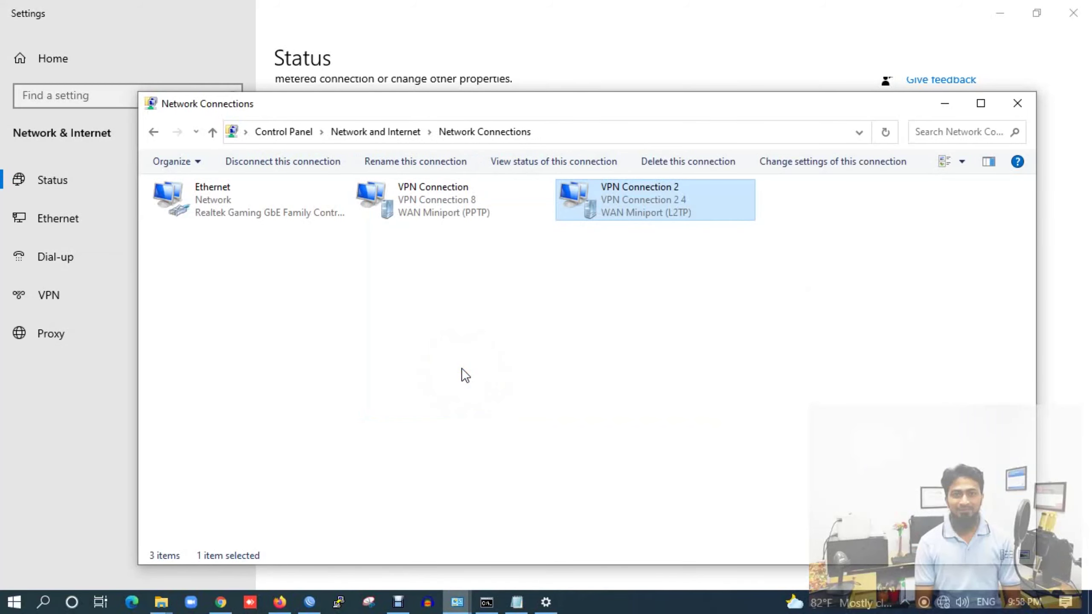
Disconnect the PPTP VPN Connection from the network flyout
click(941, 602)
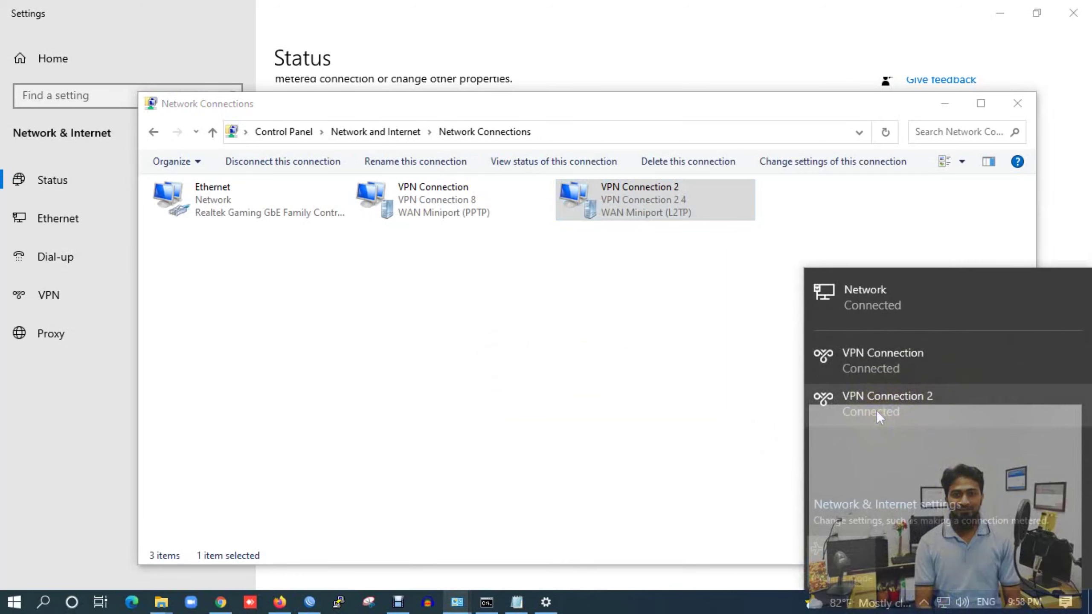
click(853, 365)
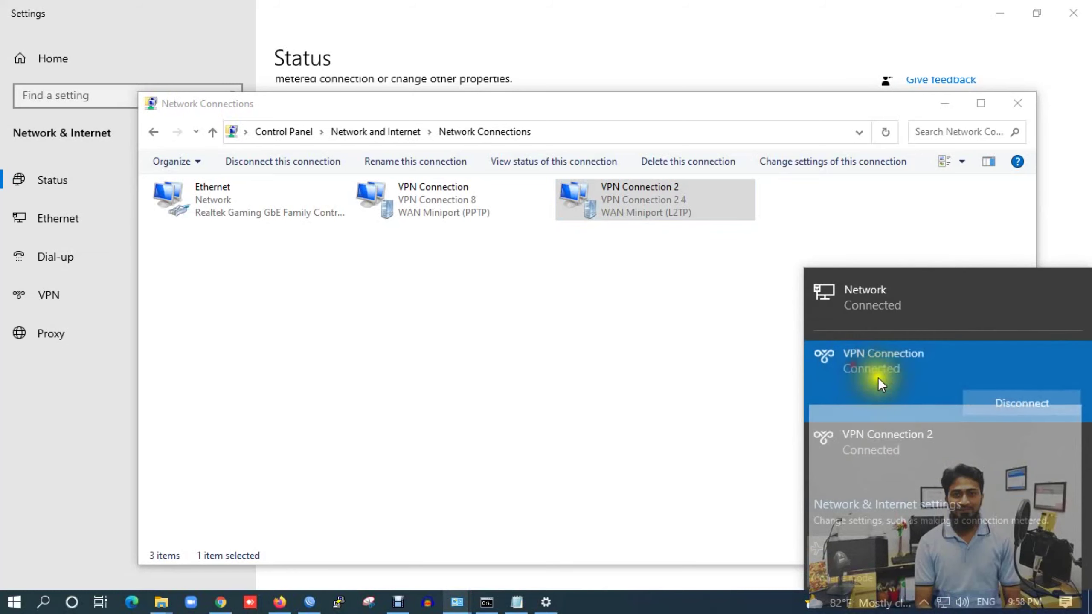
click(991, 399)
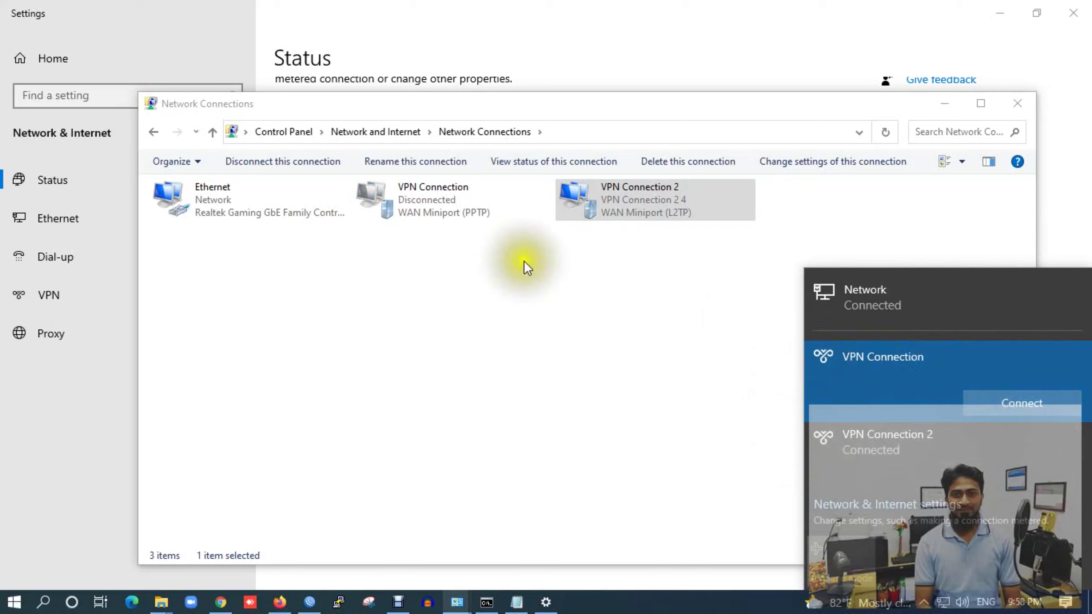
Confirm VPN Connection 2 still shows Connected over L2TP
click(609, 193)
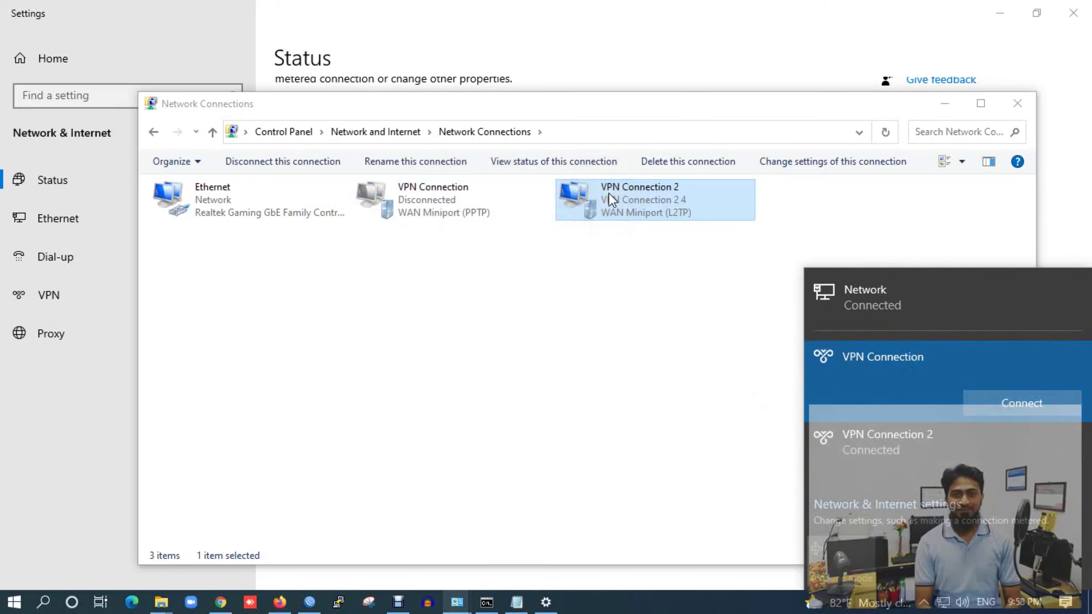
click(852, 433)
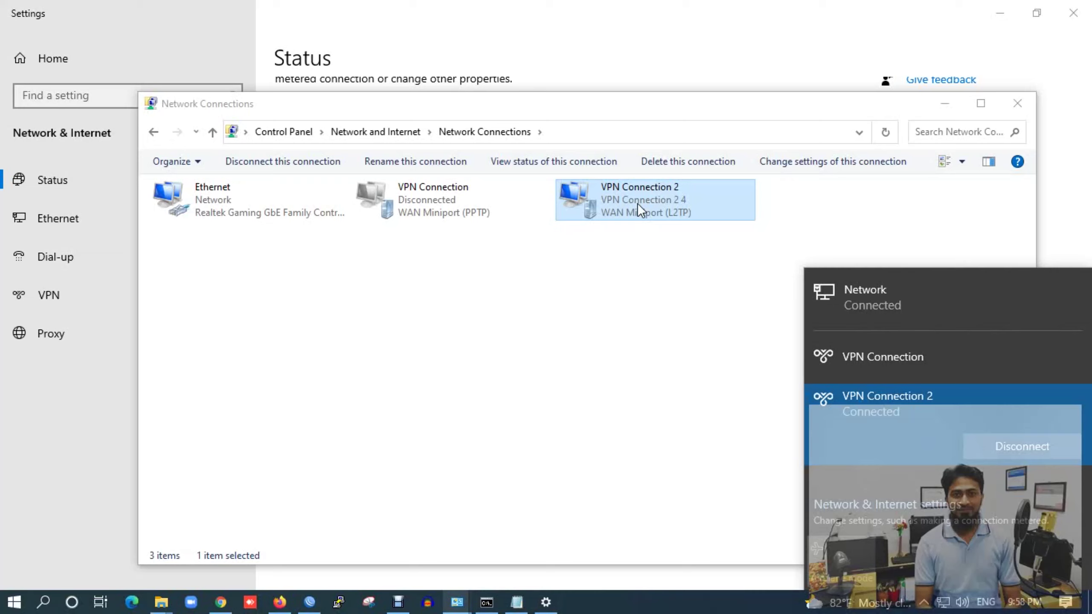
right_click(637, 203)
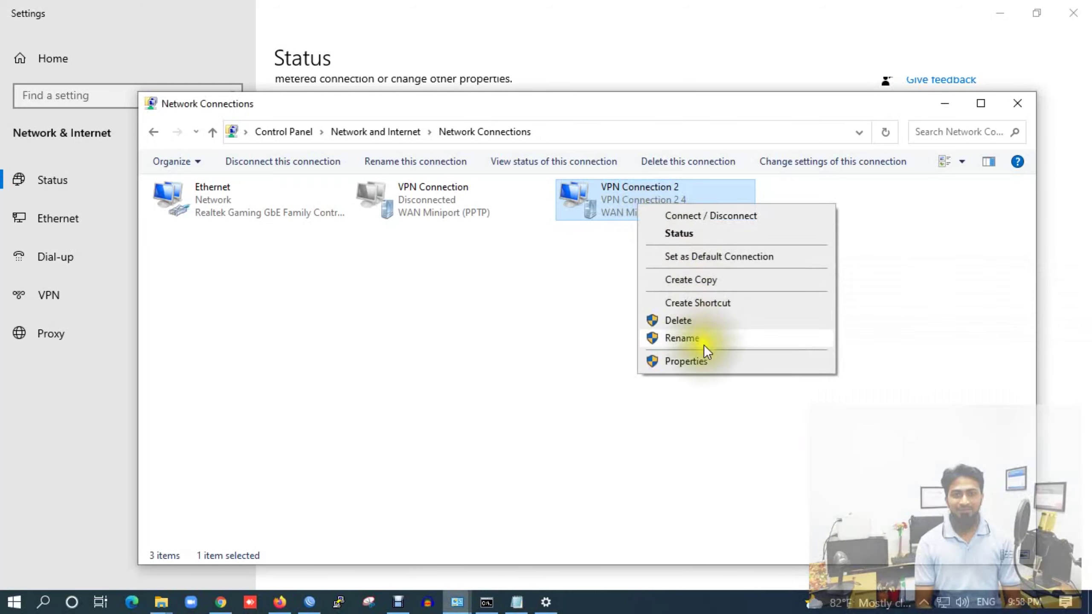
click(701, 358)
click(550, 177)
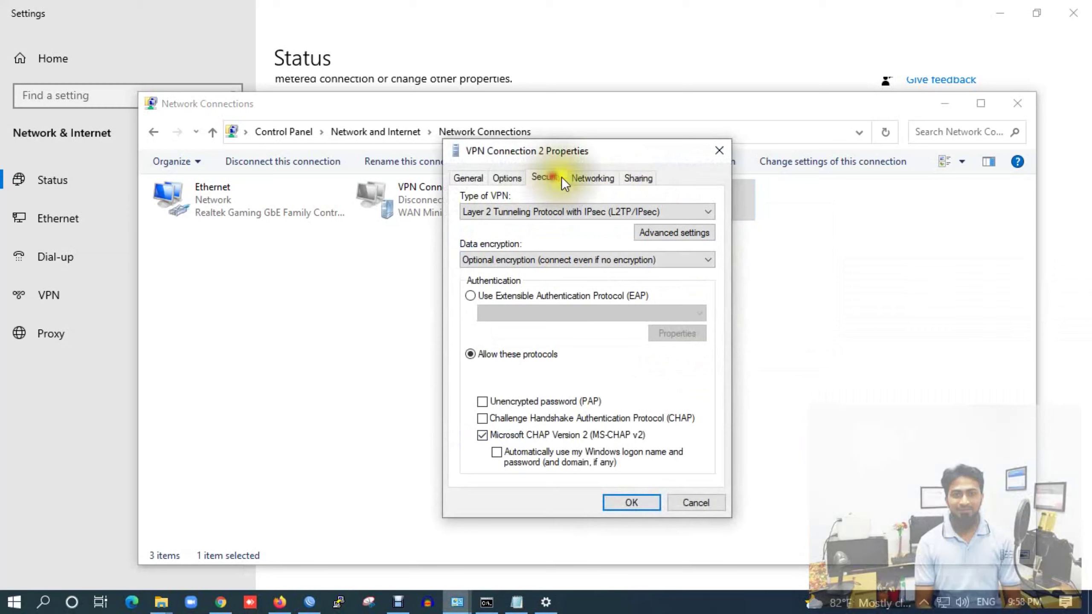
click(662, 233)
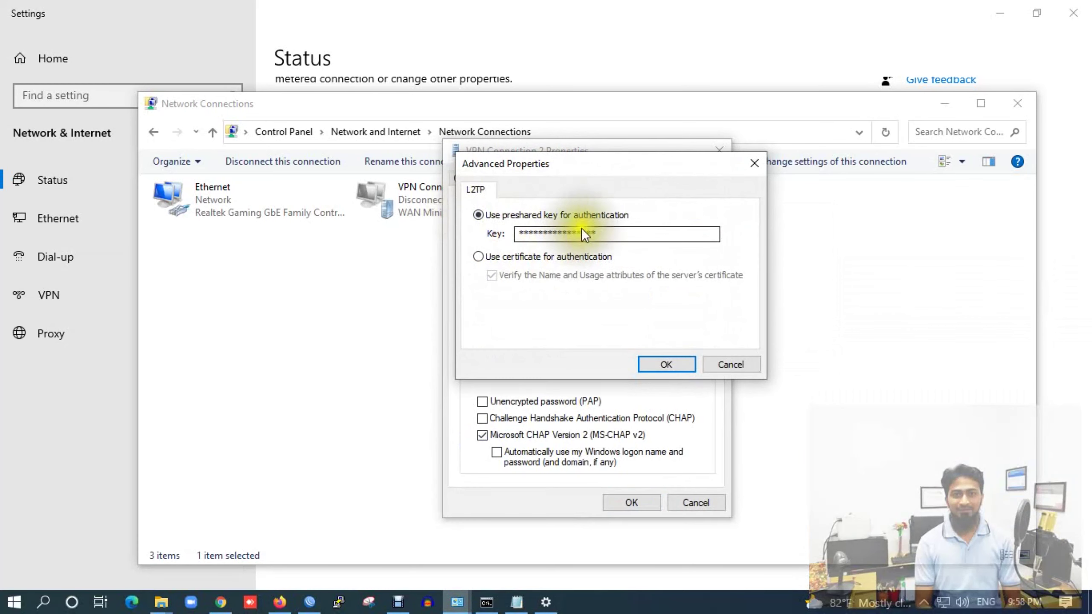
click(651, 362)
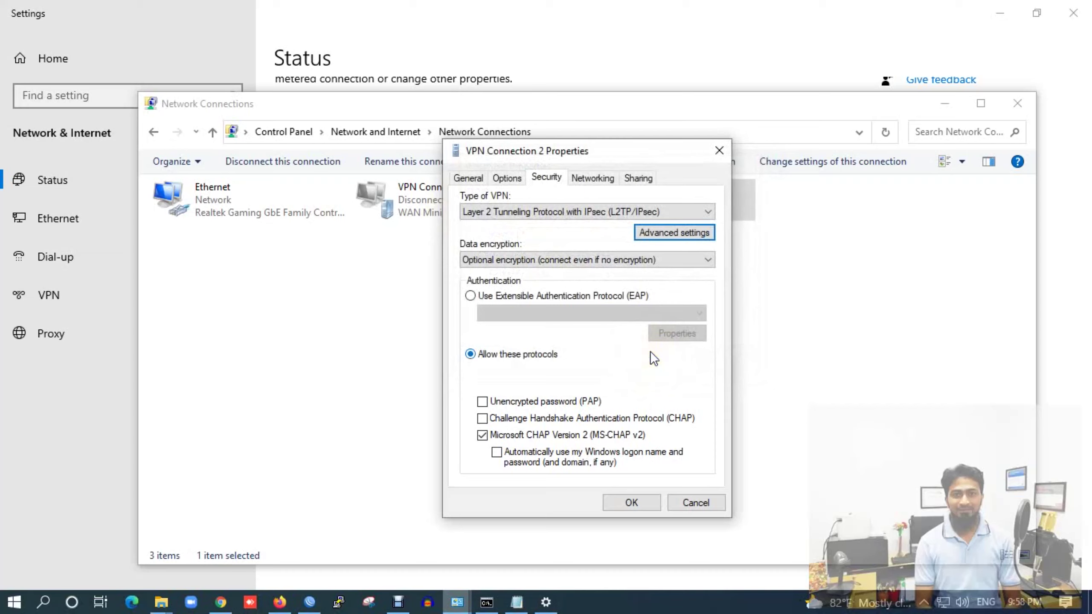
click(623, 502)
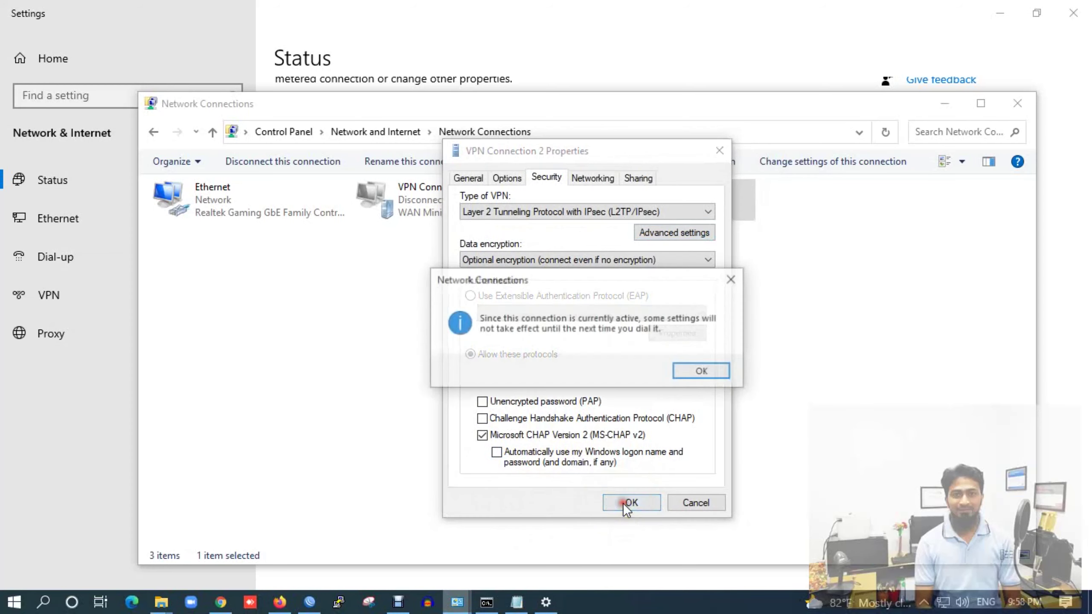
click(729, 280)
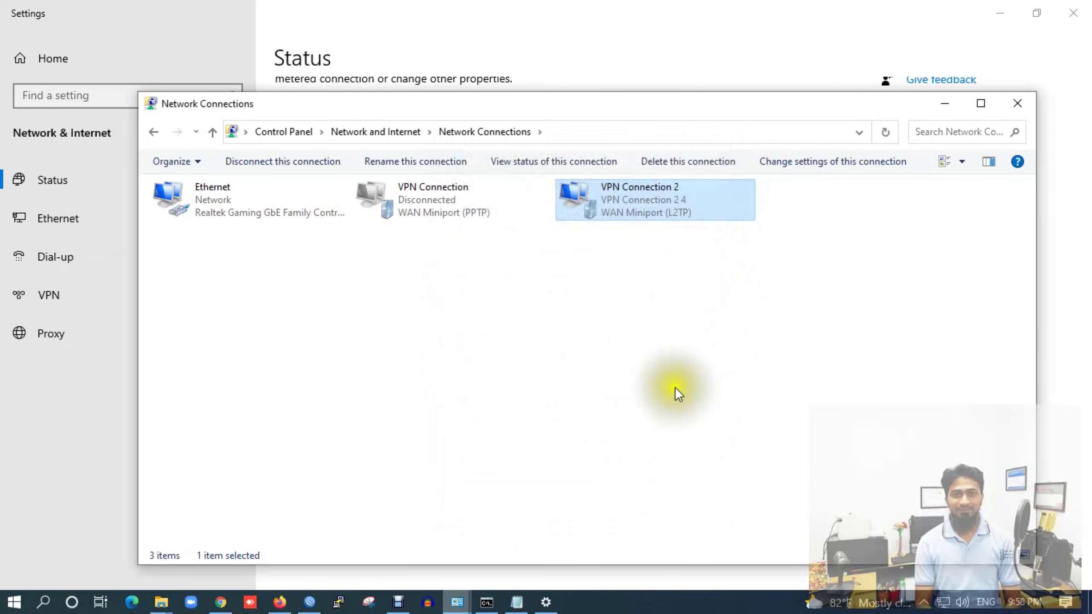